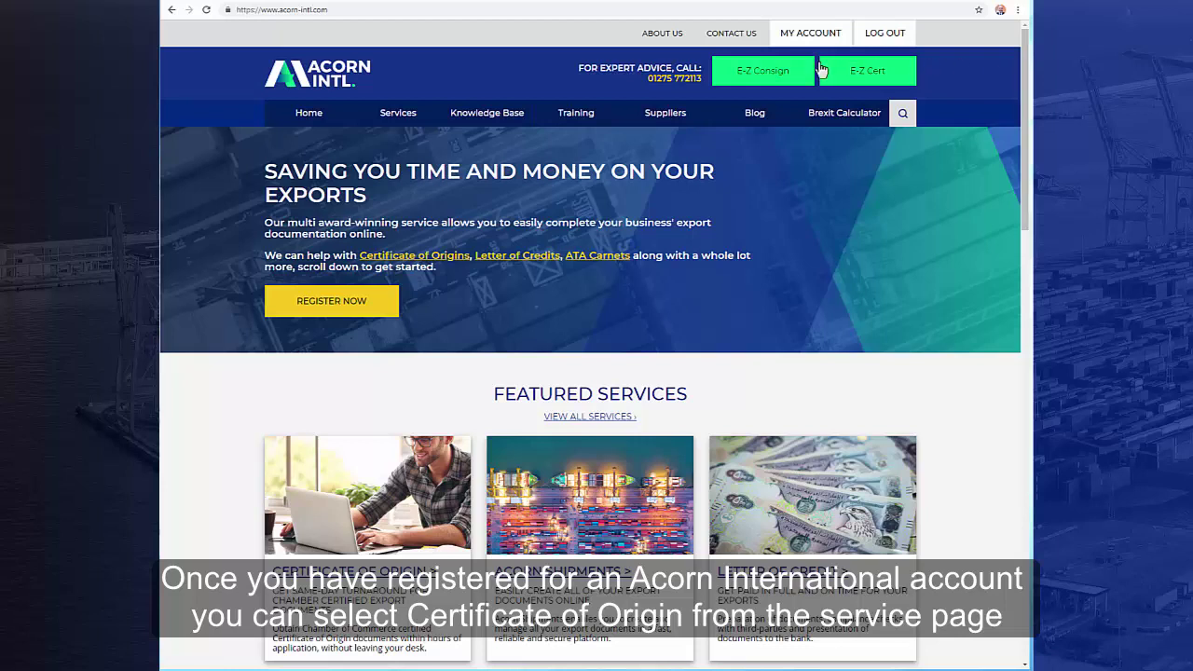
Go from Services to the Certificate of Origin page and scroll to How to Get Started.
{"action": "left_click", "coordinate": [406, 114]}
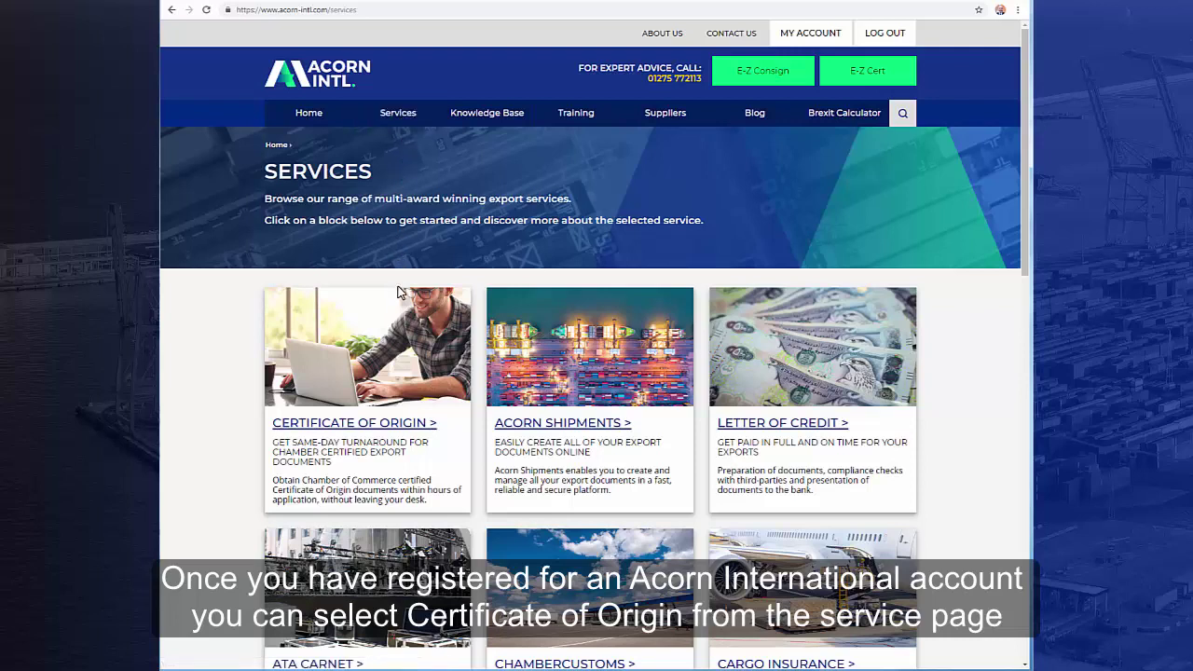
{"action": "left_click", "coordinate": [403, 426]}
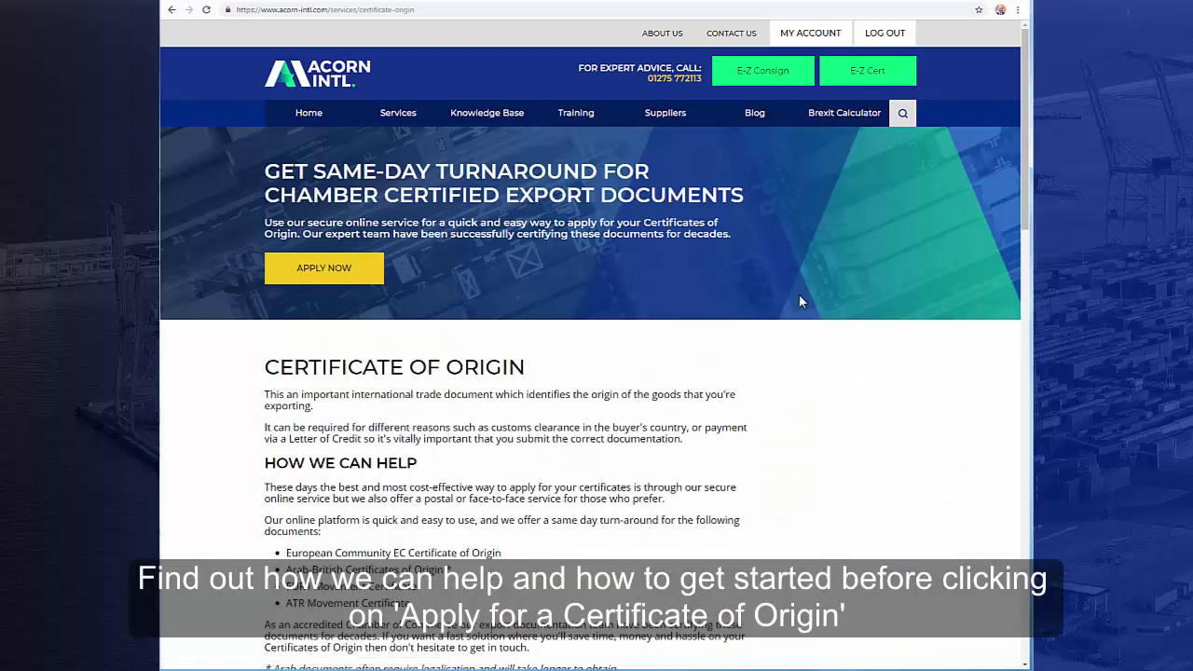
{"action": "left_click_drag", "start_coordinate": [1026, 200], "coordinate": [1023, 400]}
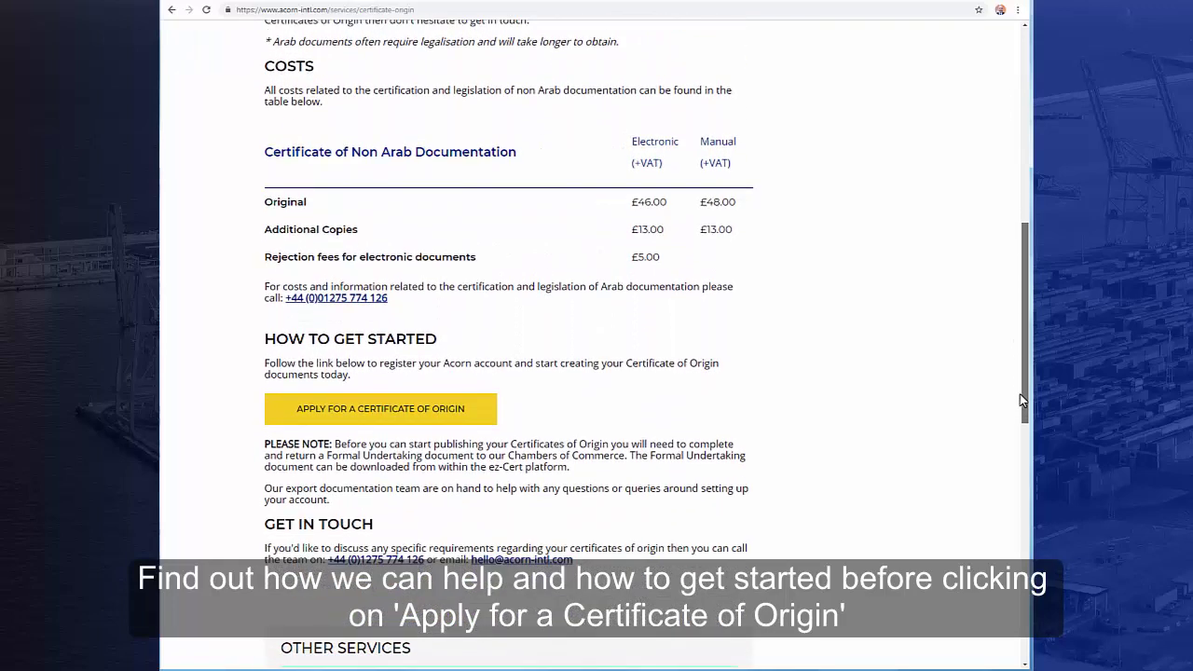
{"action": "left_click_drag", "start_coordinate": [1020, 400], "coordinate": [1020, 400]}
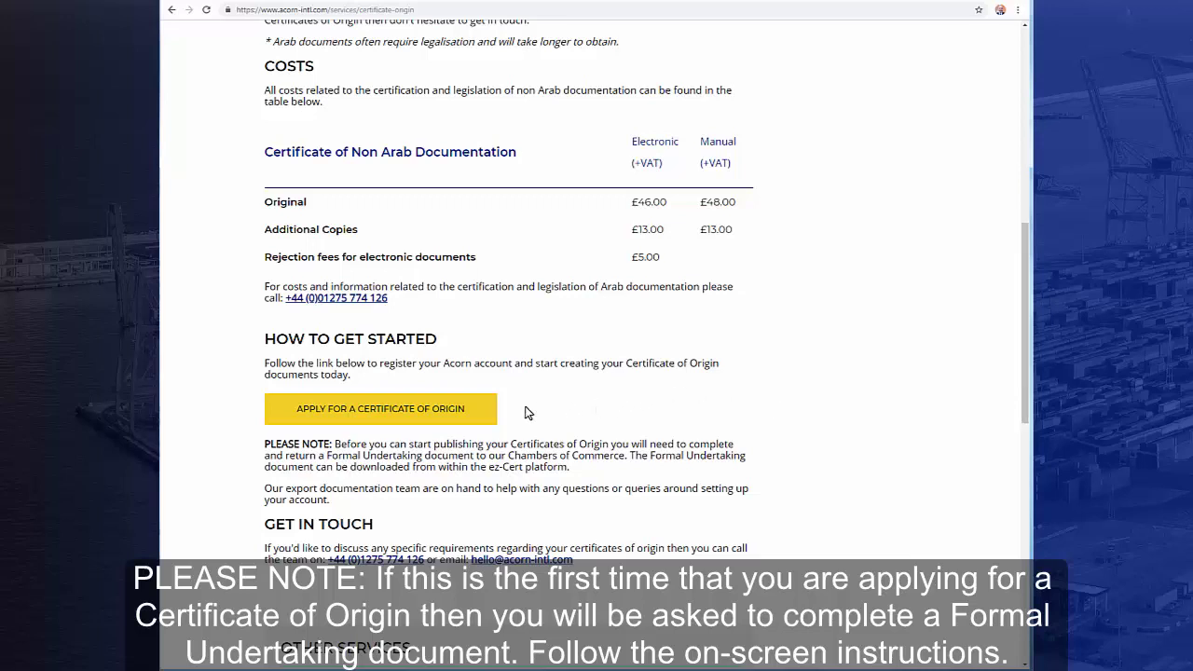
Create a new e-z Cert application with reference 'Test123'.
{"action": "left_click", "coordinate": [442, 414]}
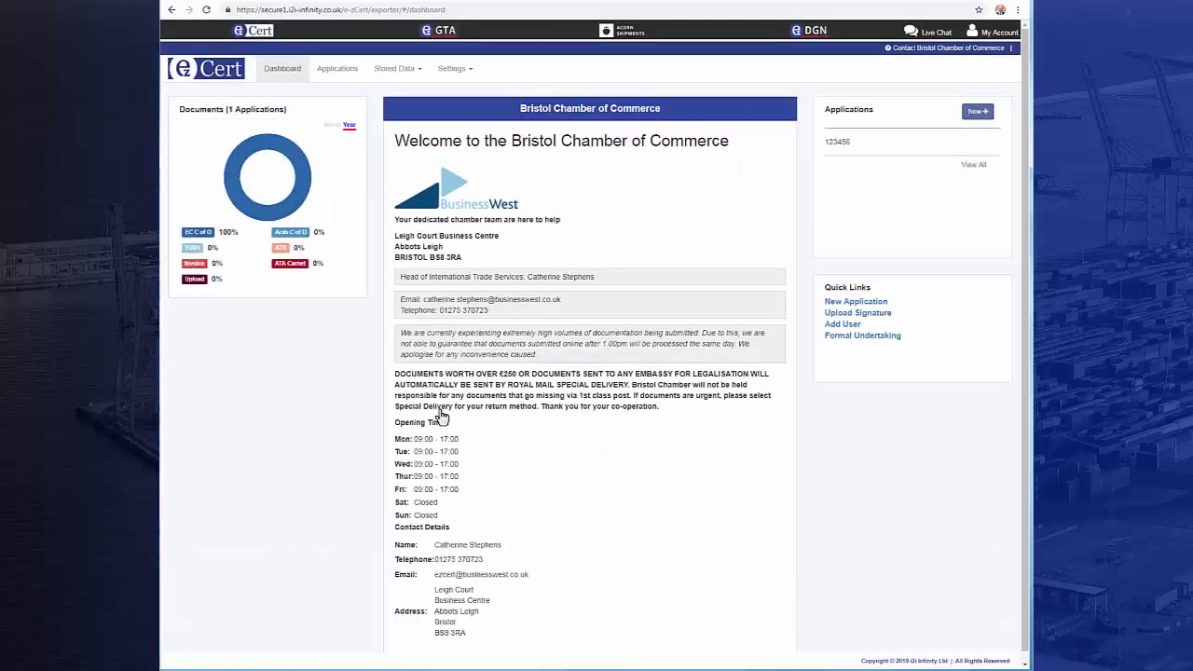
{"action": "left_click", "coordinate": [337, 69]}
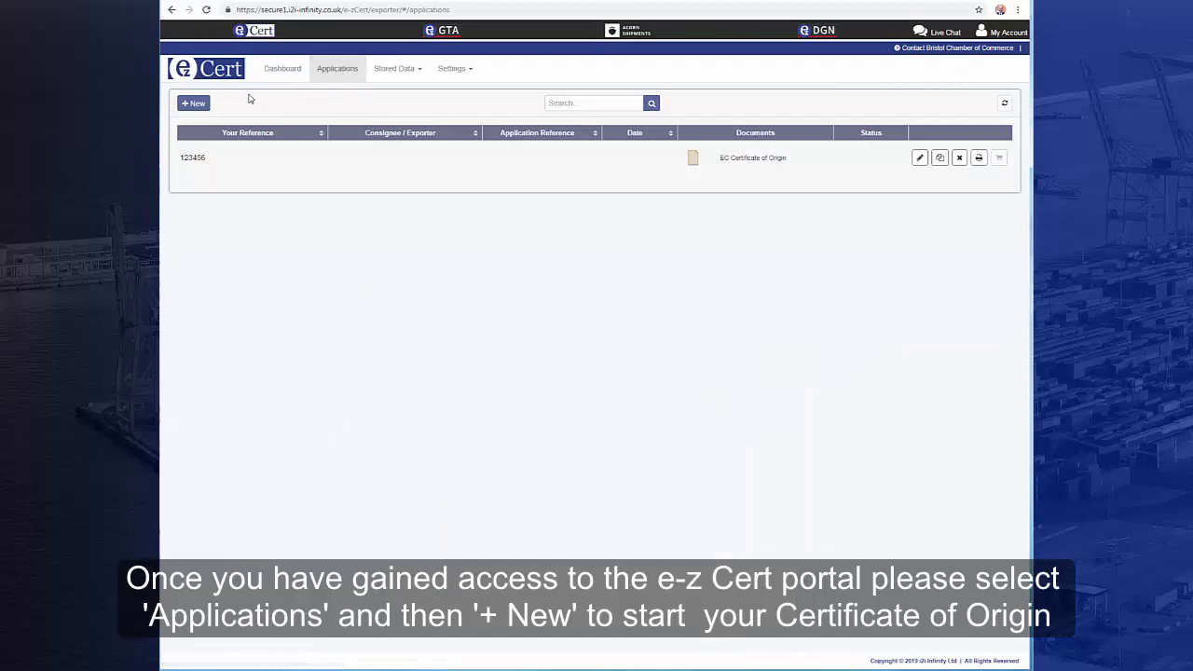
{"action": "left_click", "coordinate": [194, 103]}
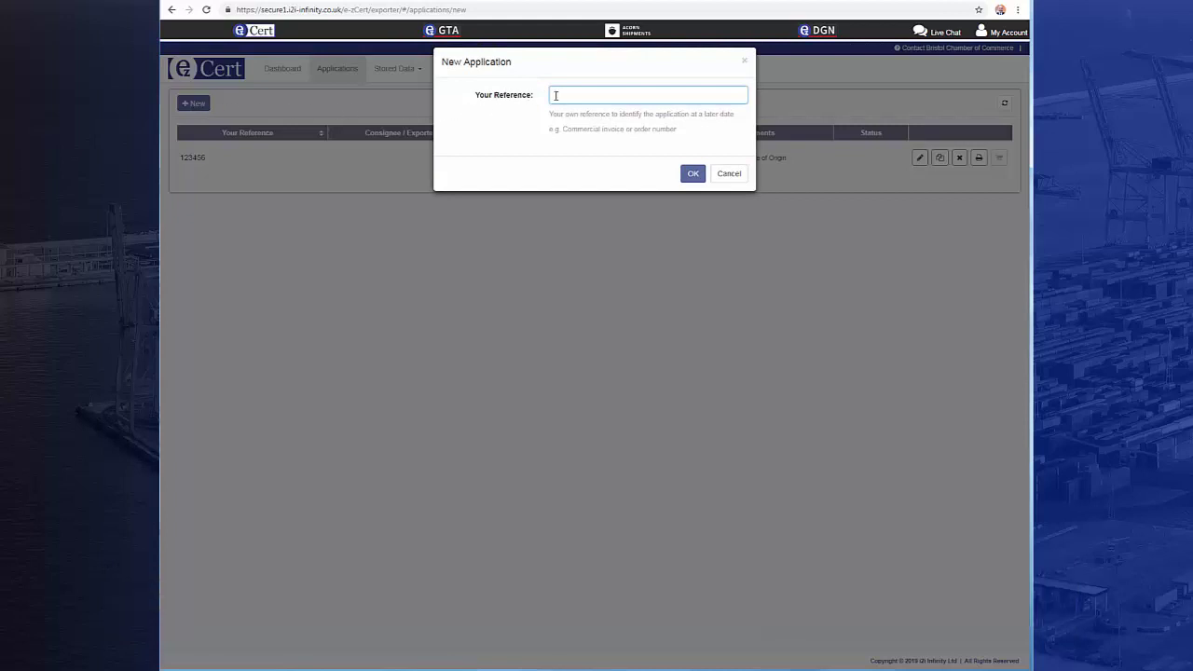
{"action": "type", "text": "Test123"}
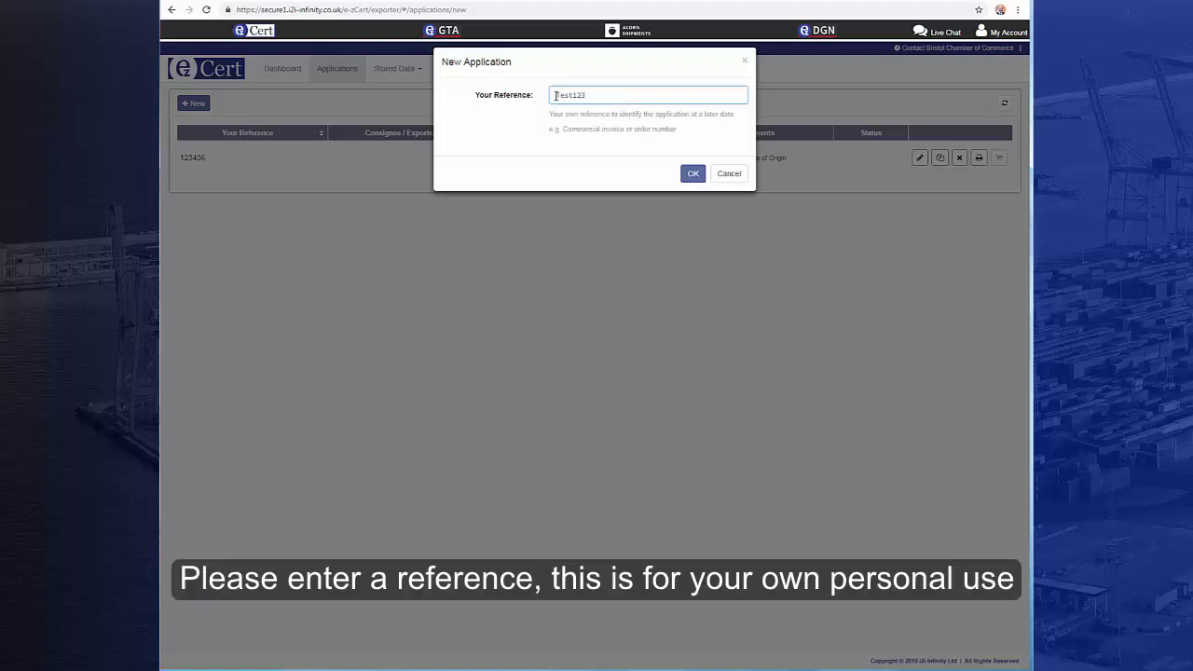
{"action": "left_click", "coordinate": [695, 175]}
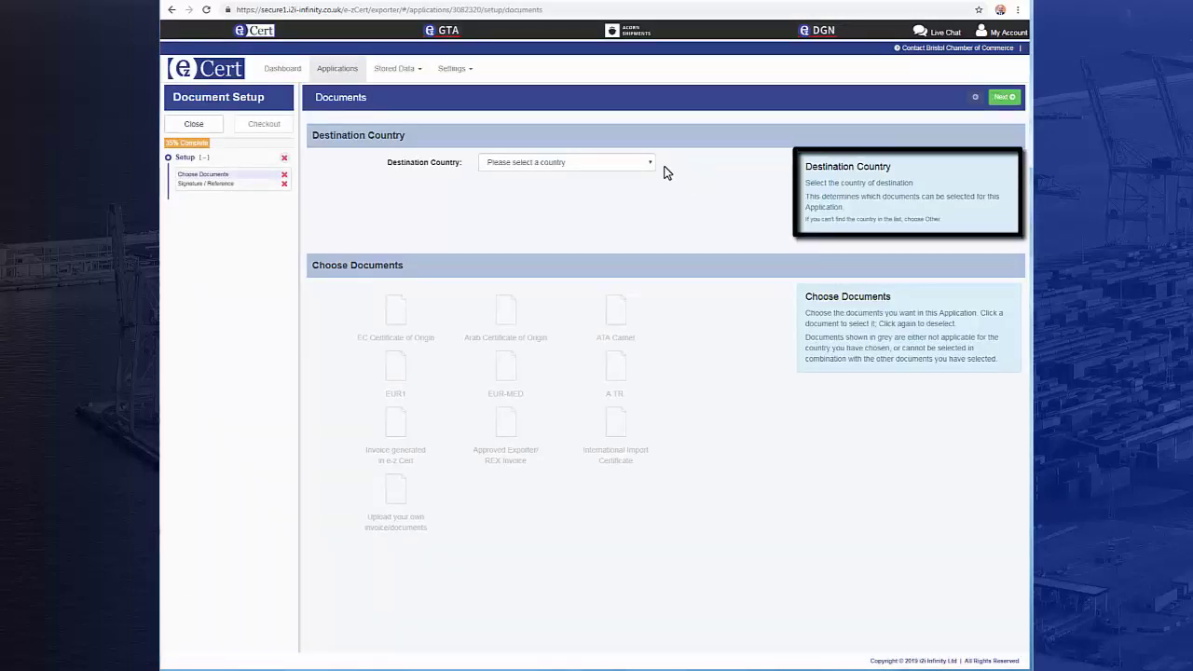
Set Germany as destination country, select the EC Certificate of Origin, and continue.
{"action": "left_click", "coordinate": [650, 164]}
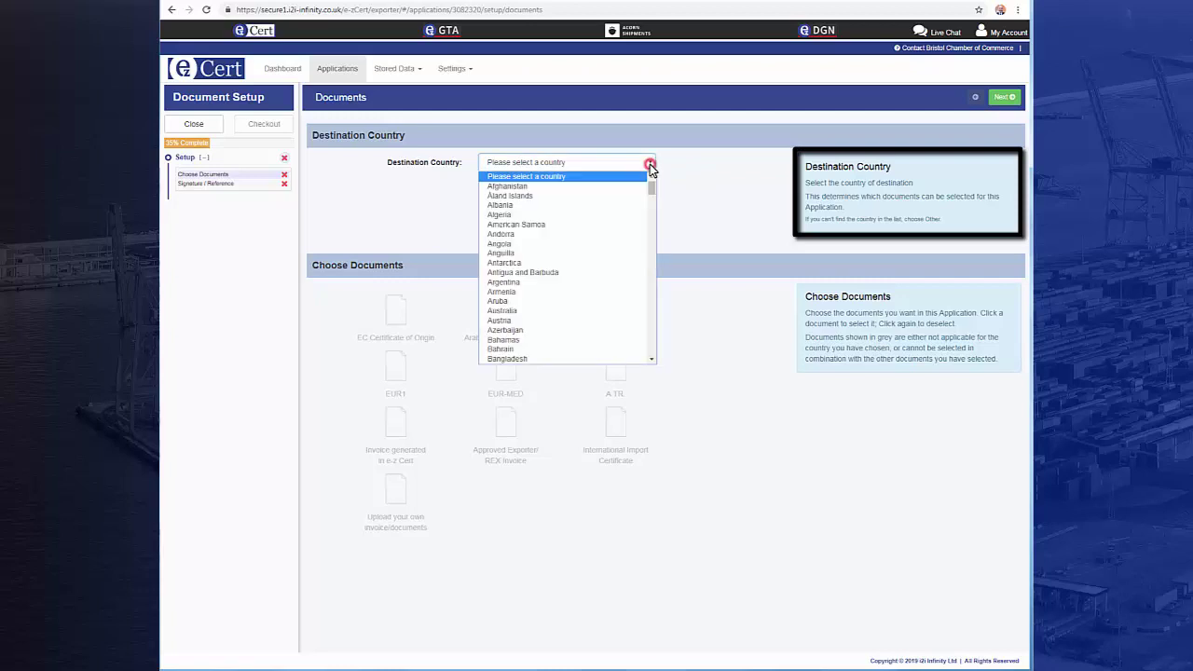
{"action": "left_click_drag", "start_coordinate": [651, 185], "coordinate": [656, 238]}
{"action": "left_click", "coordinate": [540, 293]}
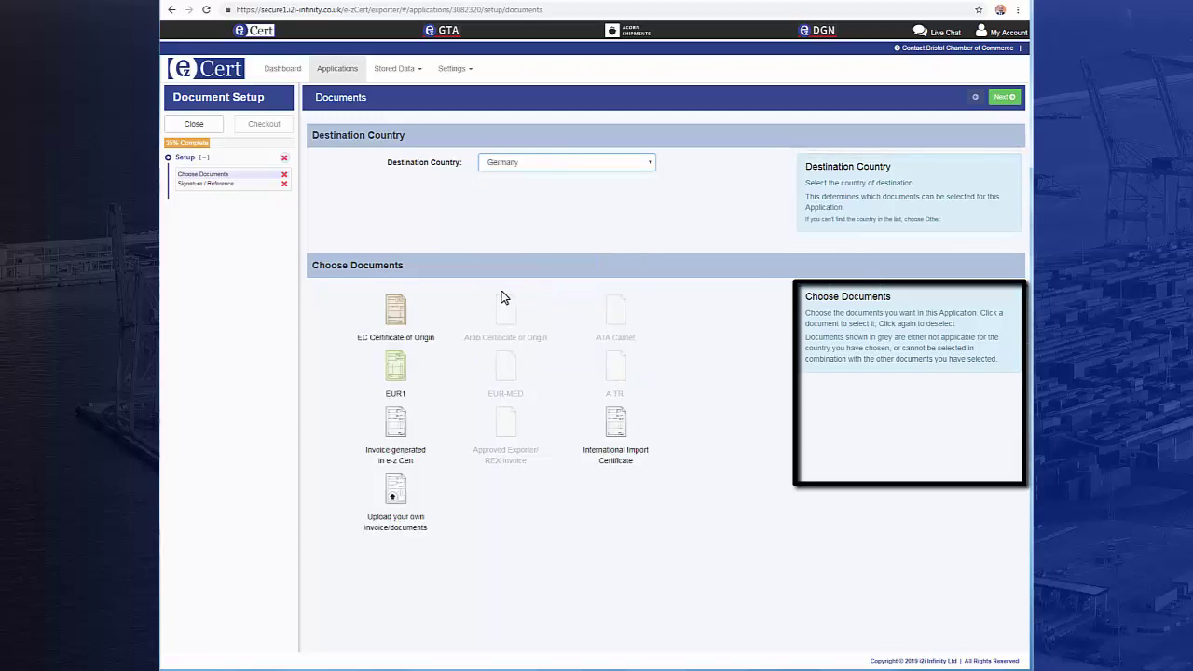
{"action": "mouse_move", "coordinate": [397, 314]}
{"action": "left_click", "coordinate": [398, 316]}
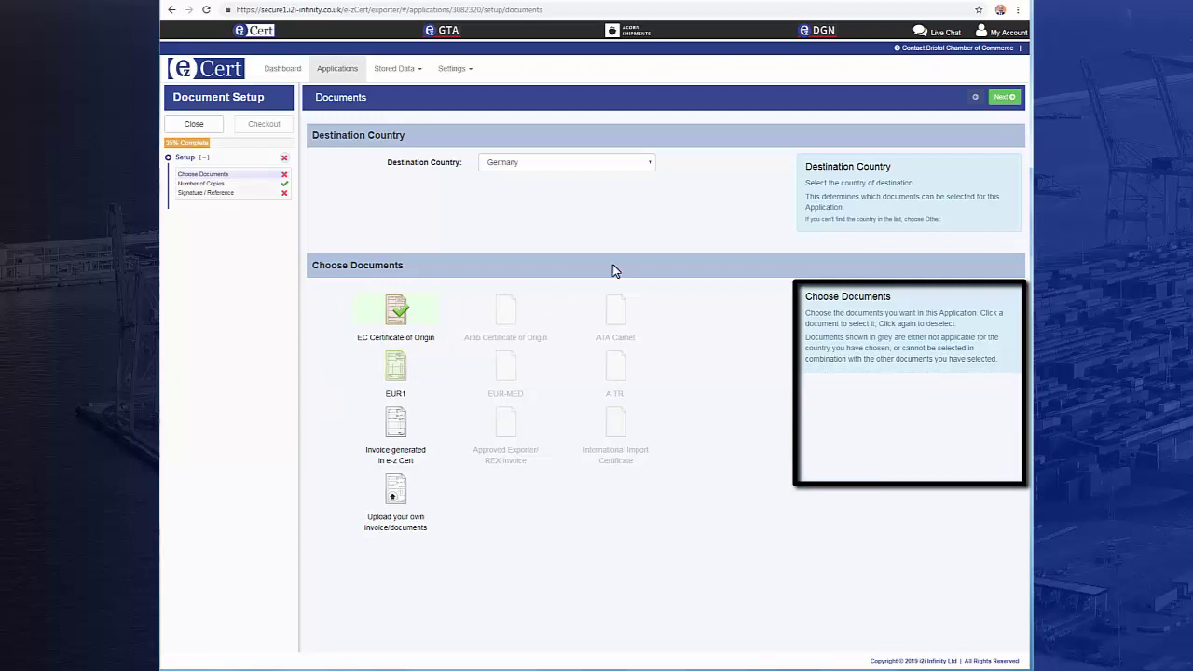
{"action": "left_click", "coordinate": [1004, 97]}
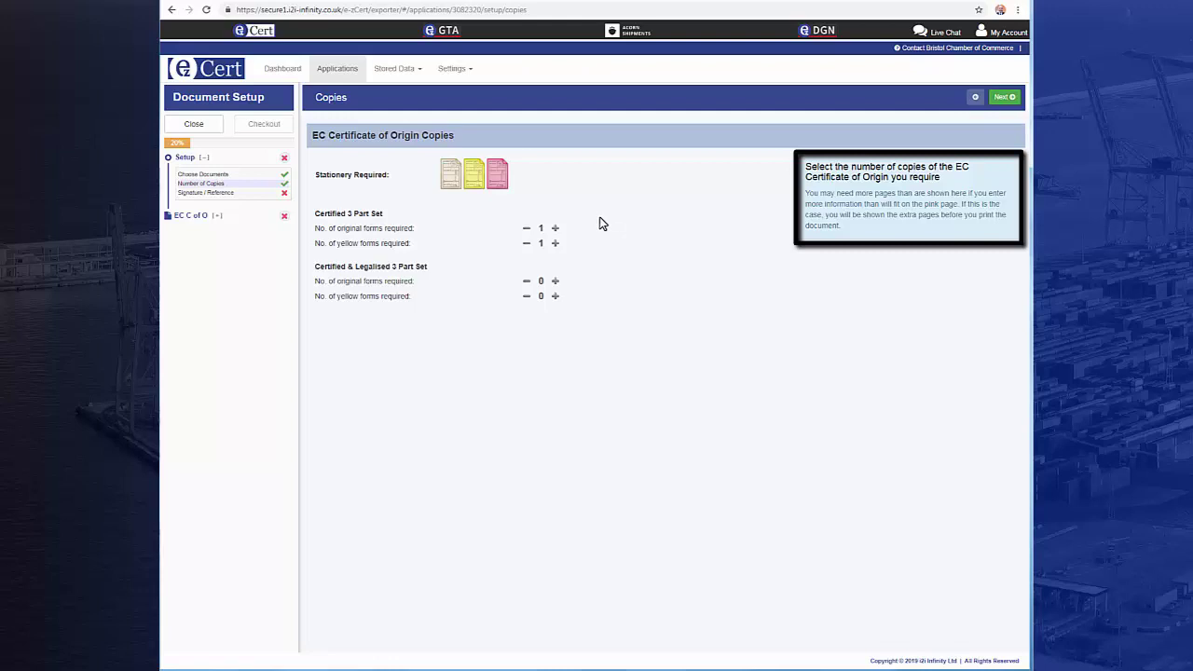
Accept one original and one yellow form, then start adding a new signature.
{"action": "left_click", "coordinate": [1009, 104]}
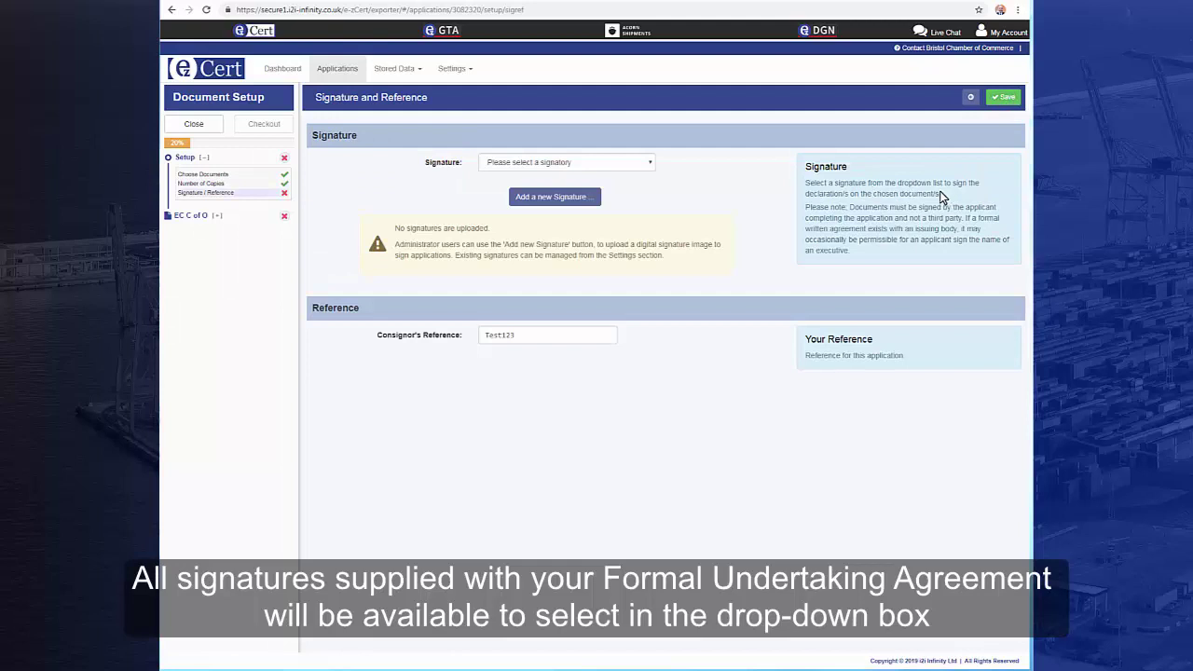
{"action": "left_click", "coordinate": [566, 200]}
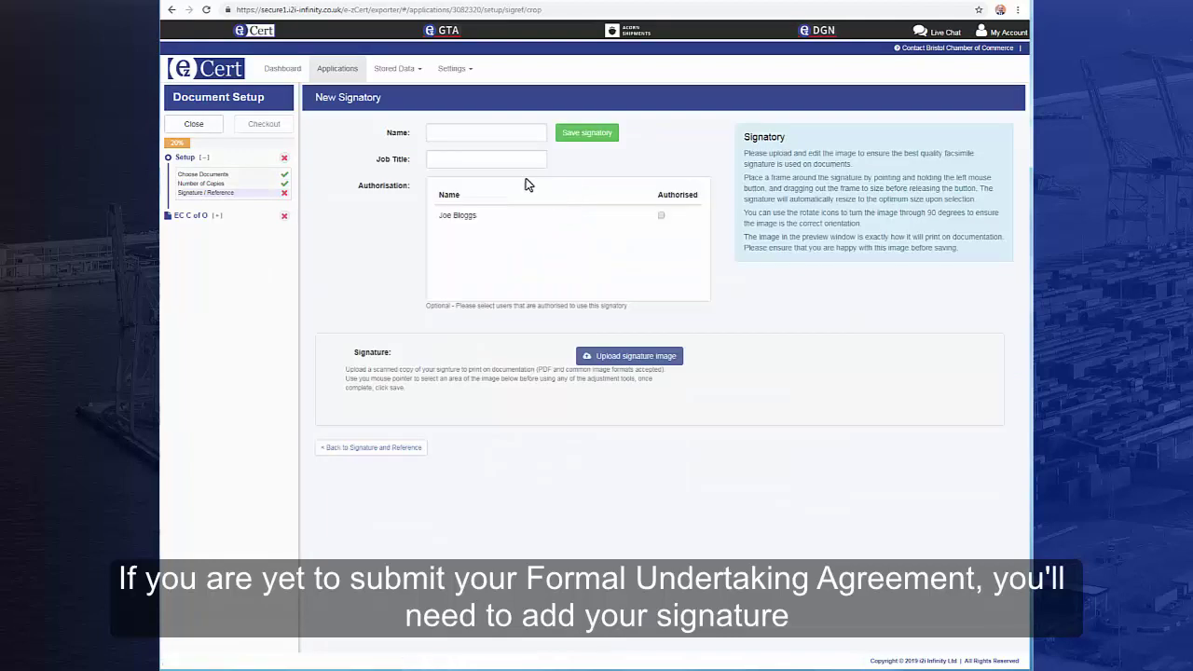
Enter the signatory's full name and job title 'Export Manager', and mark them Authorised.
{"action": "left_click", "coordinate": [478, 133]}
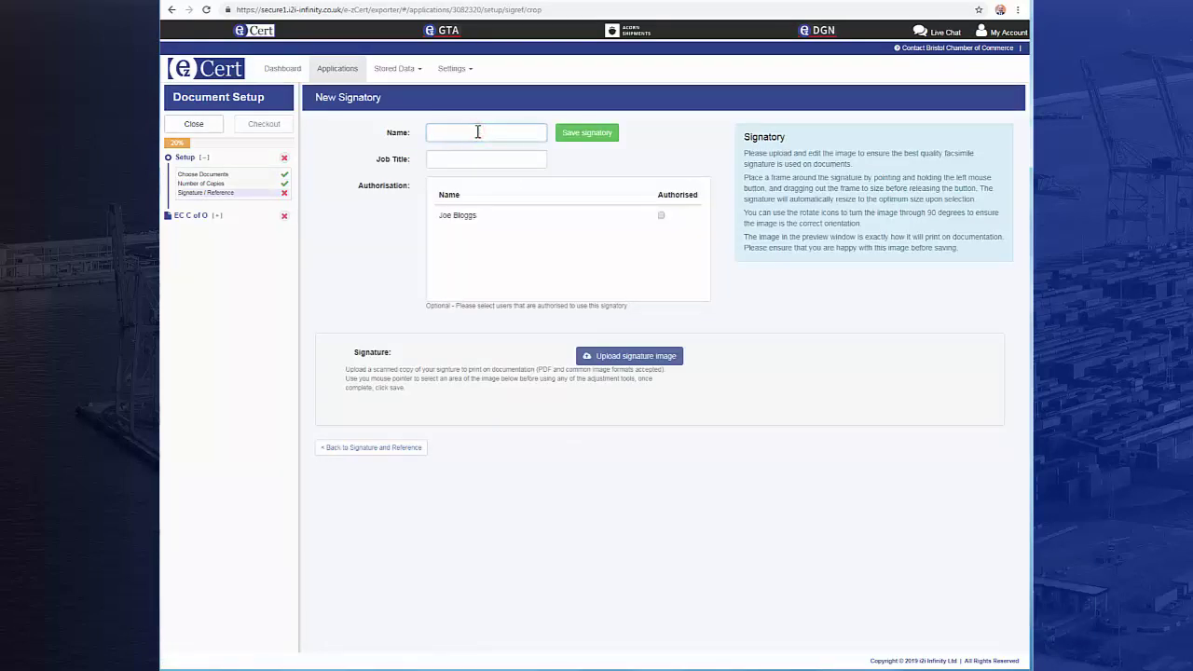
{"action": "type", "text": "Joe Bloggs"}
{"action": "key", "text": "Tab"}
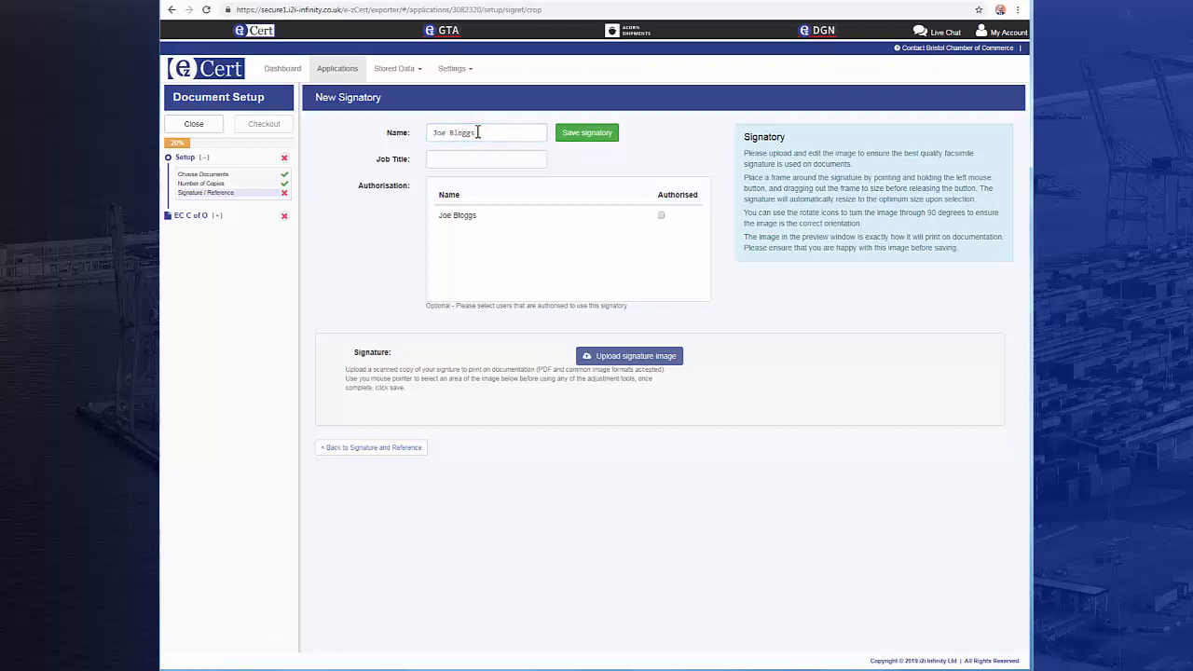
{"action": "key", "text": "Tab"}
{"action": "type", "text": "Export Manager"}
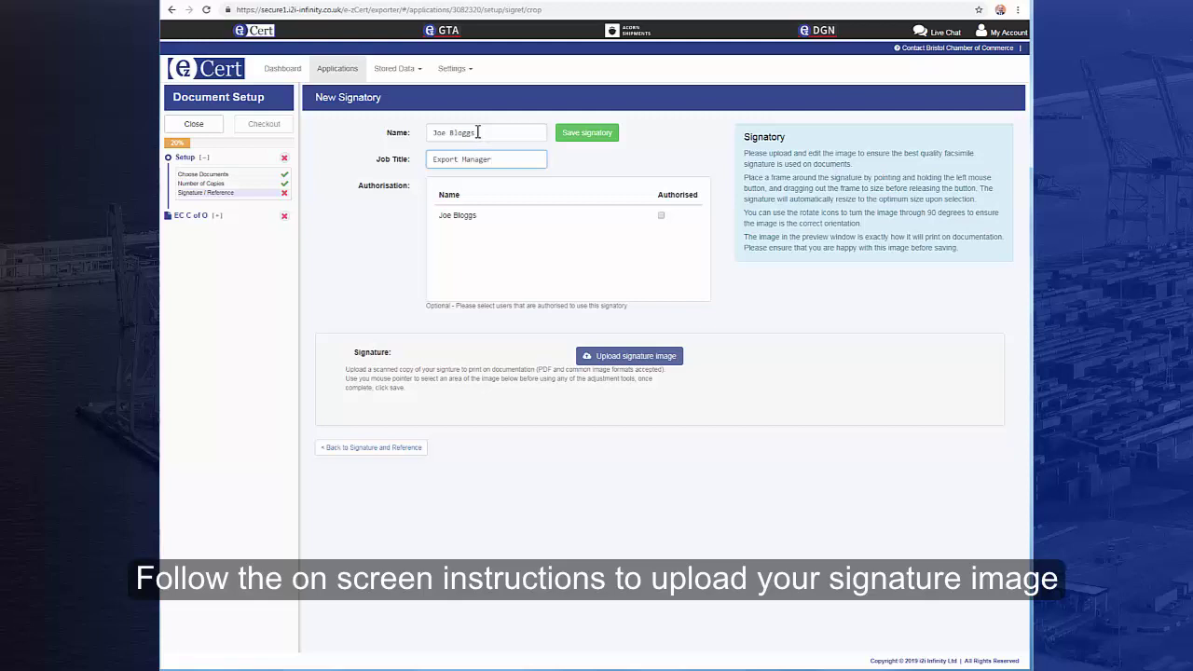
{"action": "left_click", "coordinate": [661, 217]}
Upload the signatory's signature image file.
{"action": "left_click", "coordinate": [644, 360]}
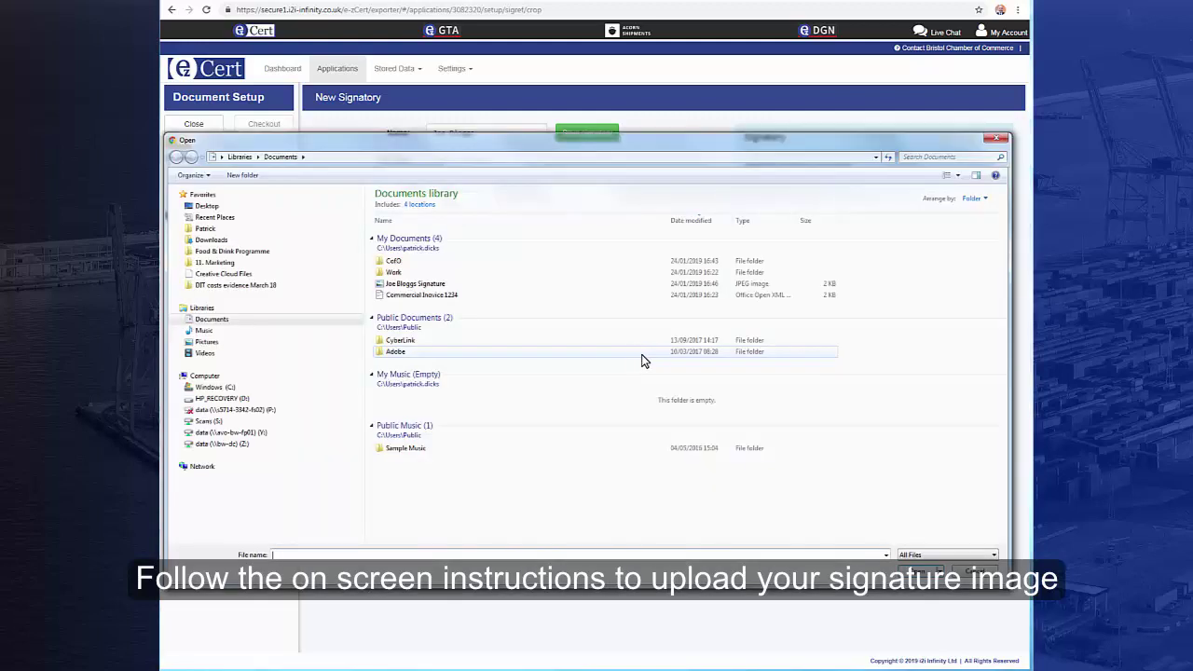
{"action": "left_click", "coordinate": [441, 289]}
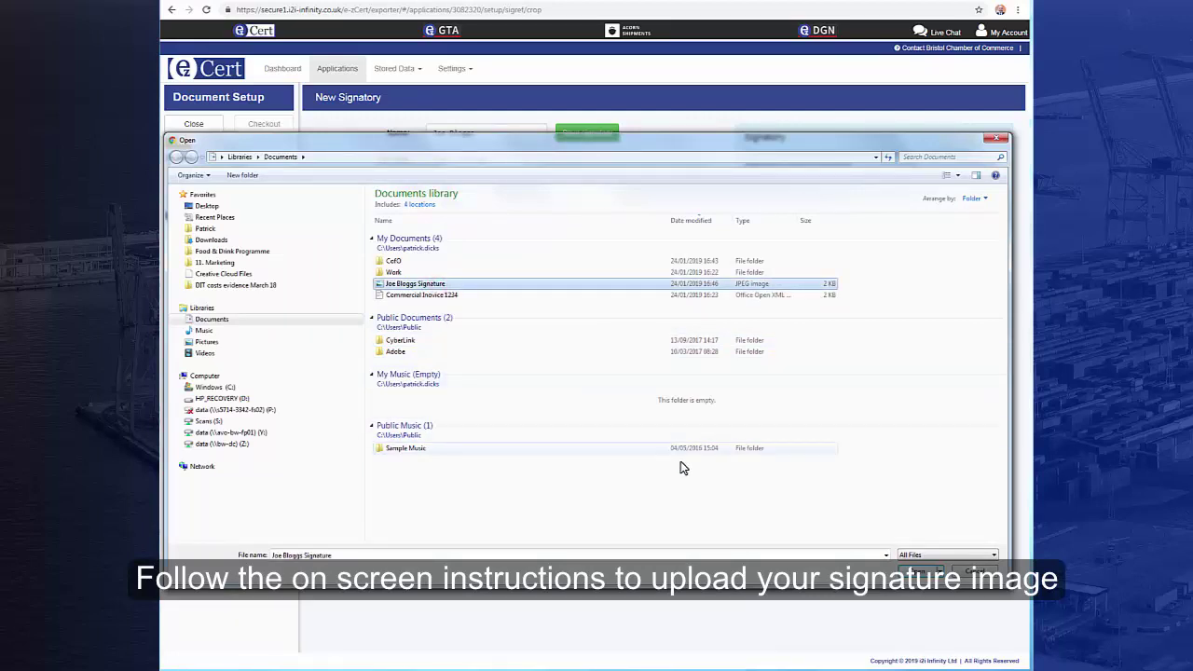
{"action": "left_click", "coordinate": [912, 575]}
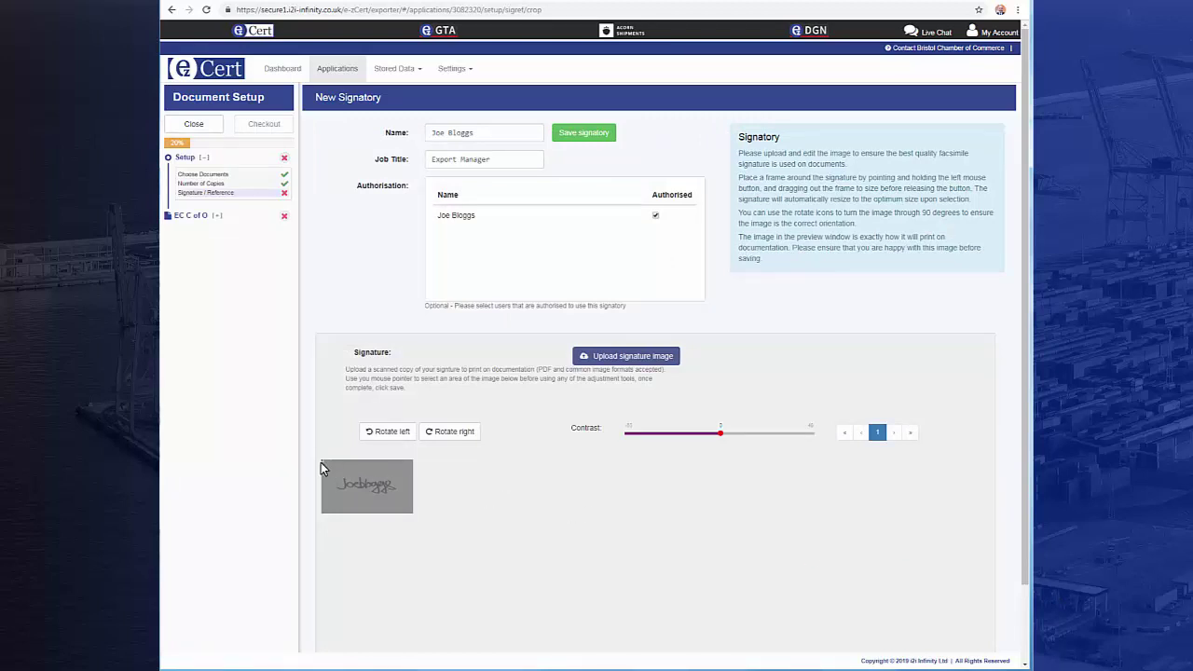
Crop the signature image to its frame and save the new signatory.
{"action": "left_click_drag", "start_coordinate": [321, 462], "coordinate": [416, 509]}
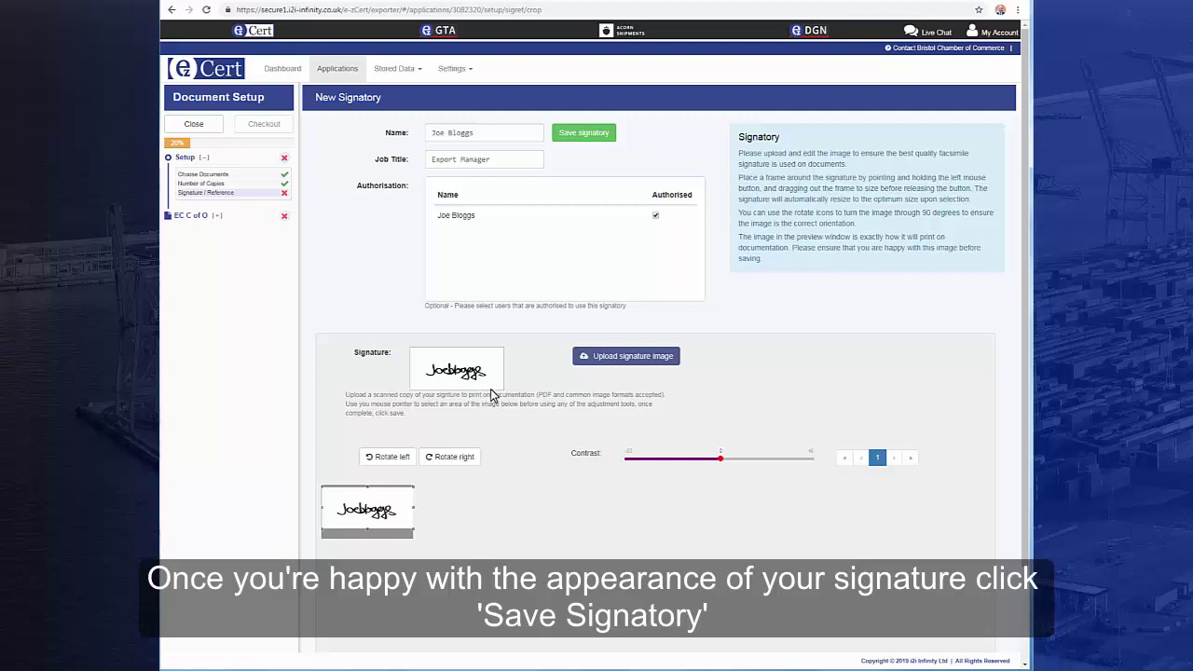
{"action": "left_click", "coordinate": [576, 137]}
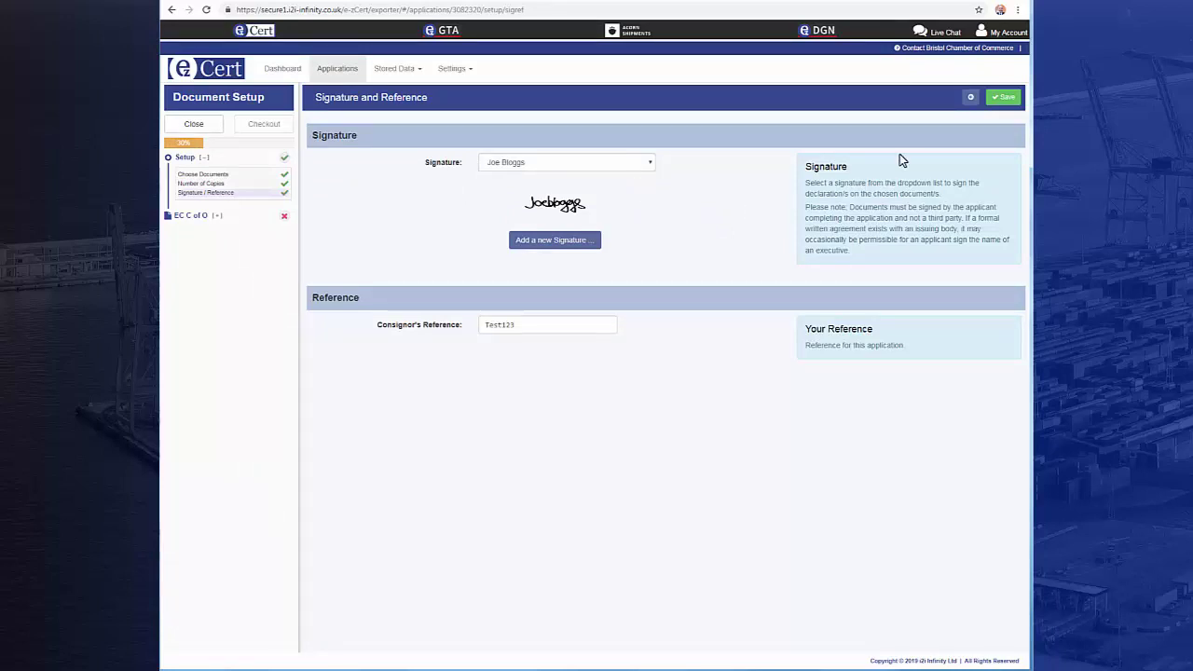
Save signature settings, then enter the consignee's company name, street, city and postal code in Box 2.
{"action": "left_click", "coordinate": [998, 101]}
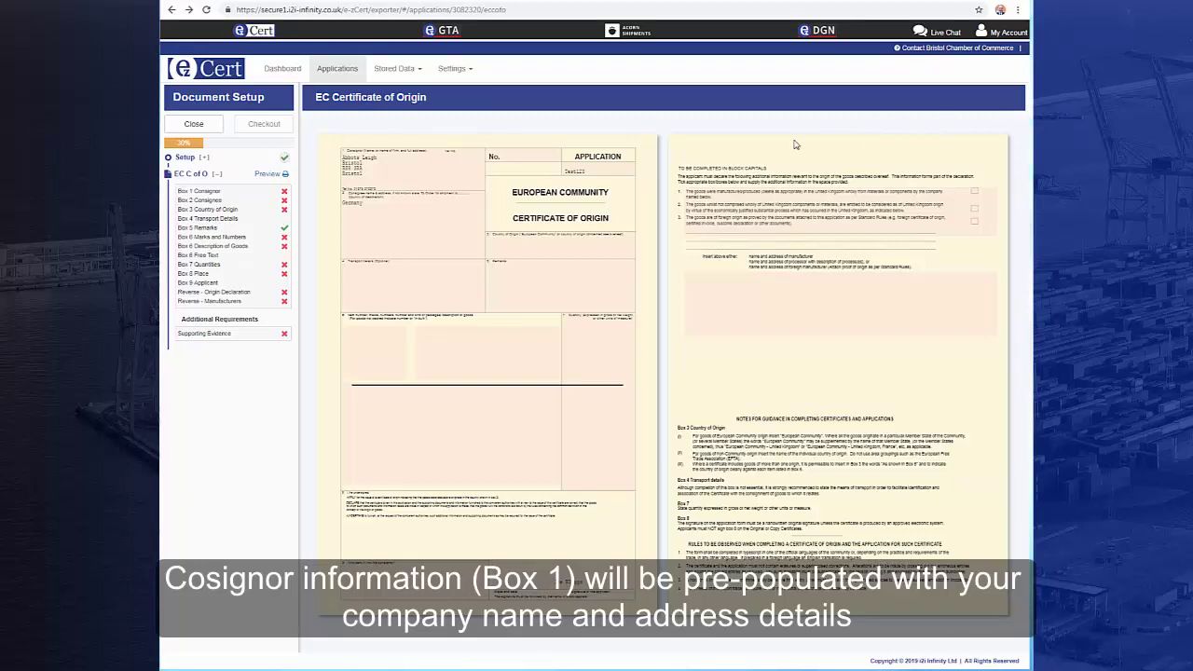
{"action": "left_click", "coordinate": [468, 204]}
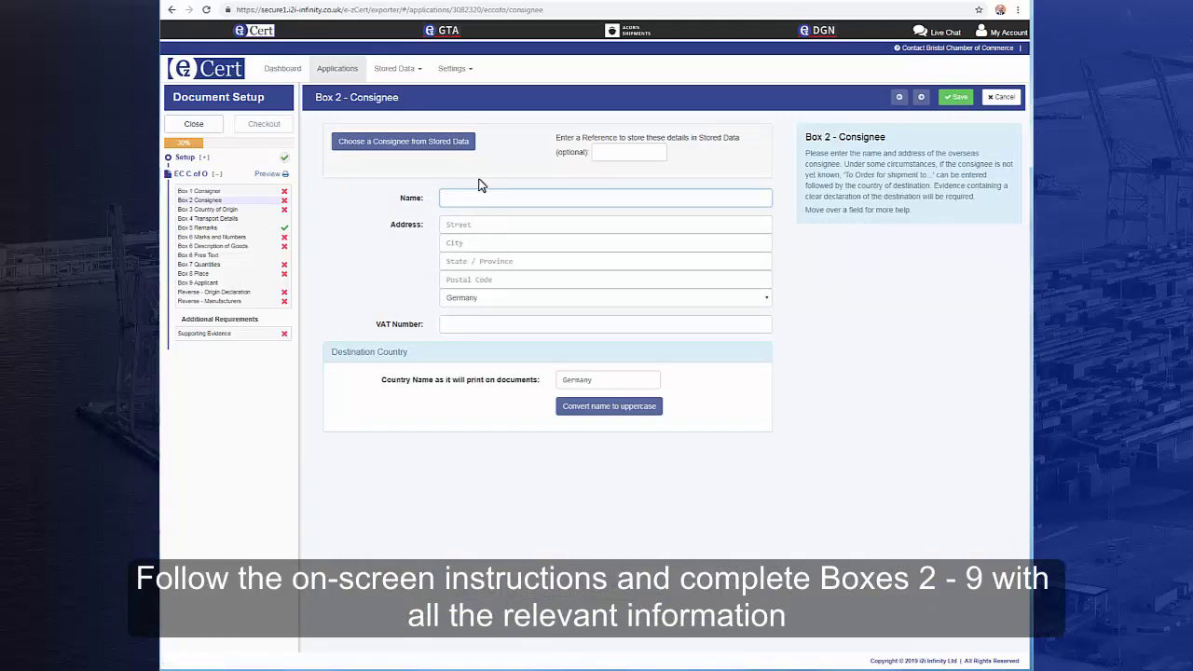
{"action": "type", "text": "Mr Events"}
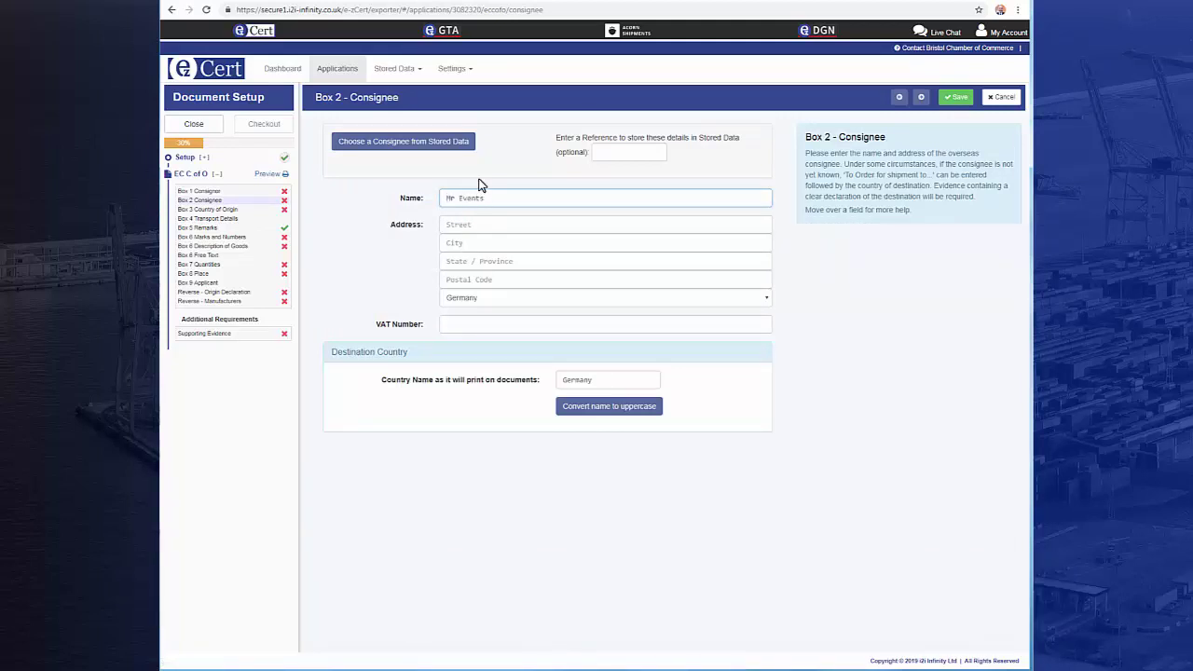
{"action": "type", "text": " GmbH"}
{"action": "key", "text": "Tab"}
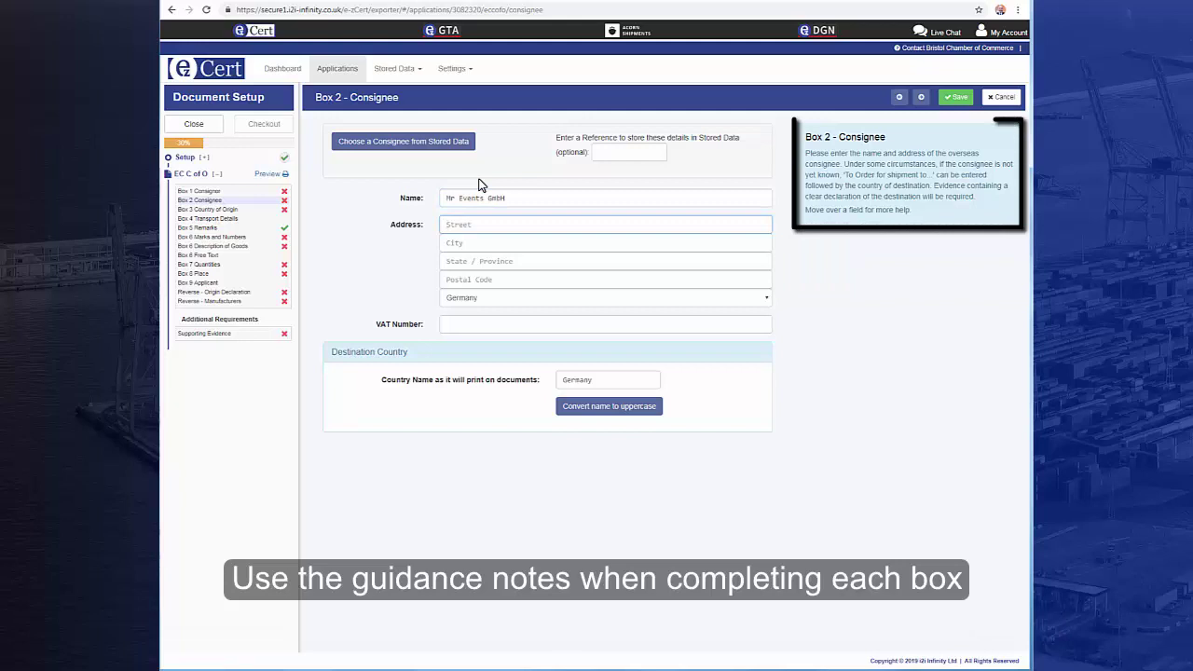
{"action": "type", "text": "Wil"}
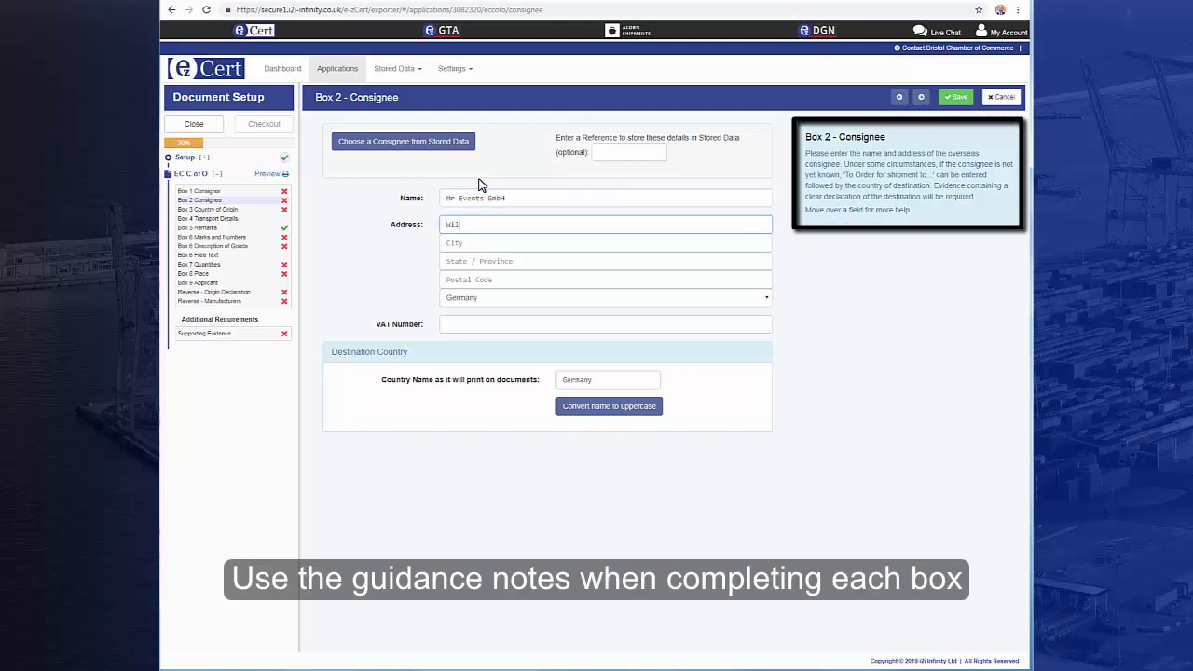
{"action": "type", "text": "merstr 16"}
{"action": "key", "text": "Tab"}
{"action": "type", "text": "Berlin"}
{"action": "key", "text": "Tab"}
{"action": "key", "text": "Tab"}
{"action": "type", "text": "01002"}
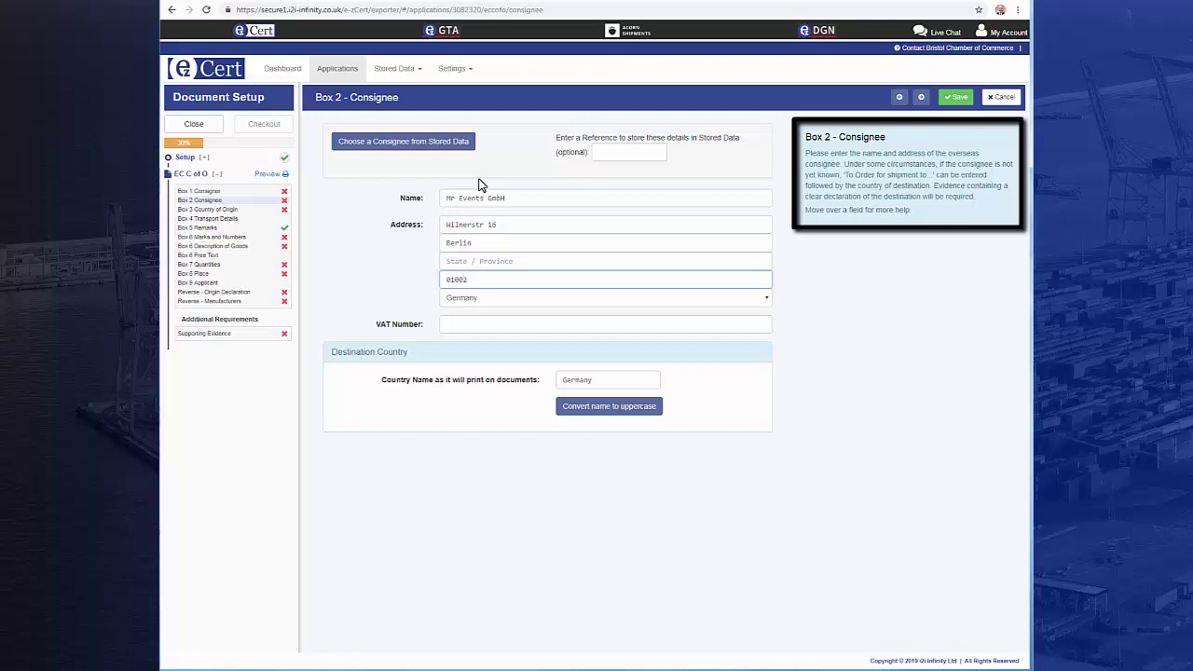
Save the consignee details and go to the Supporting Evidence section.
{"action": "left_click", "coordinate": [961, 98]}
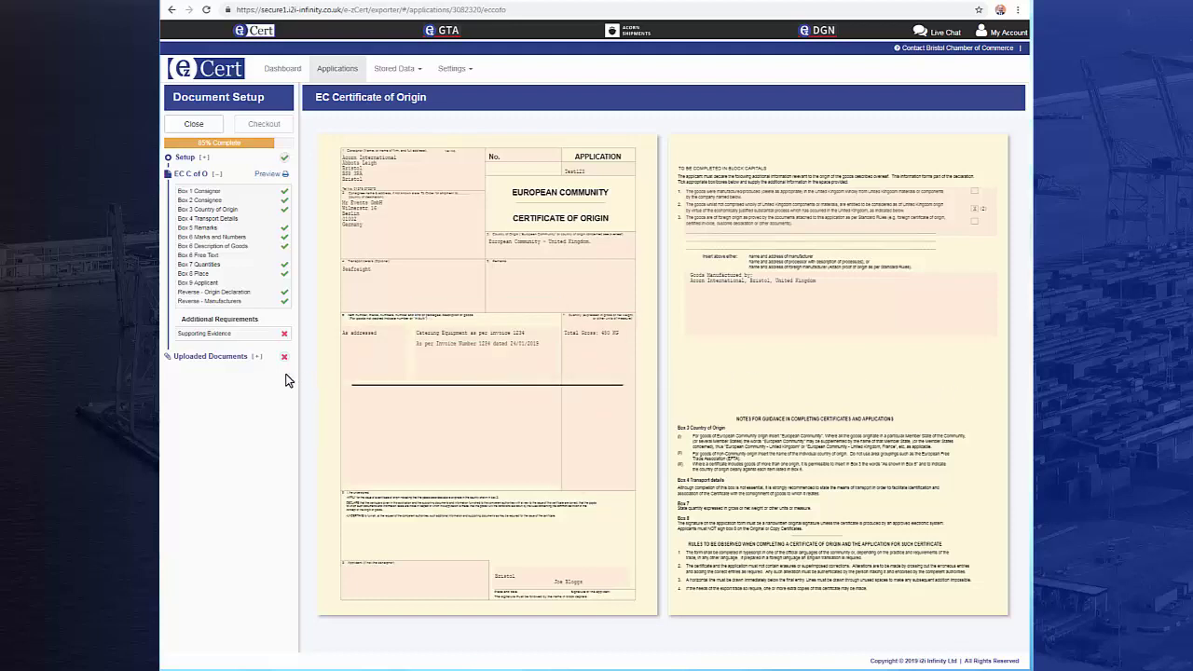
{"action": "left_click", "coordinate": [229, 336]}
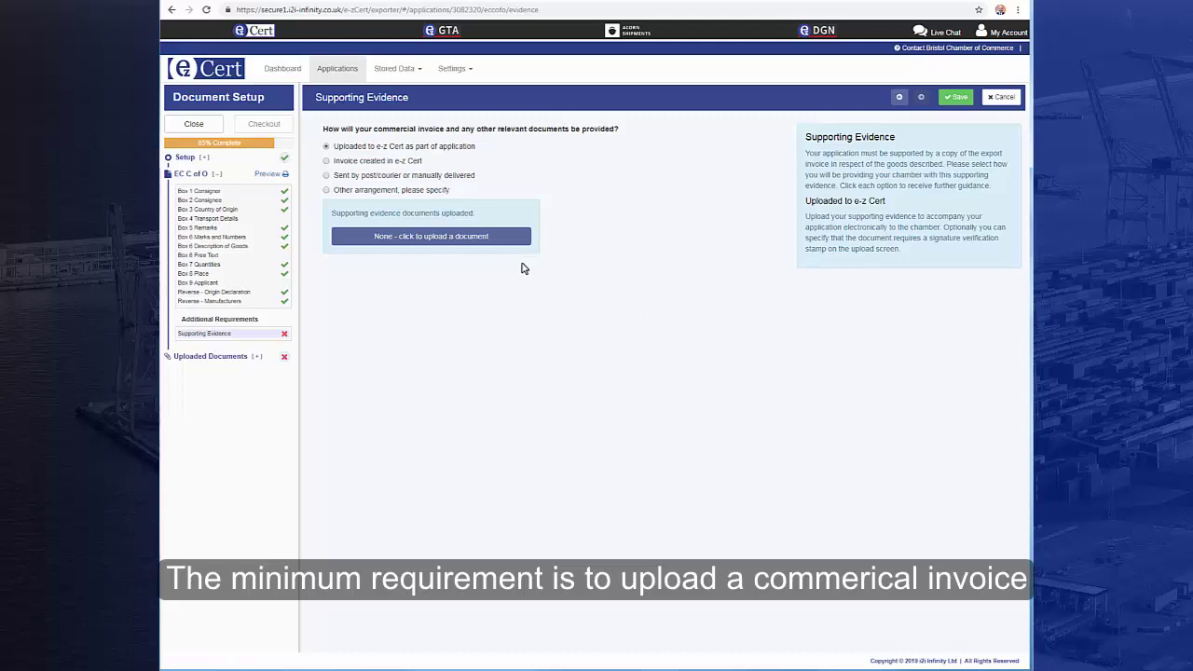
Choose Commercial Invoice 1234.docx as the supporting document to upload.
{"action": "left_click", "coordinate": [451, 241]}
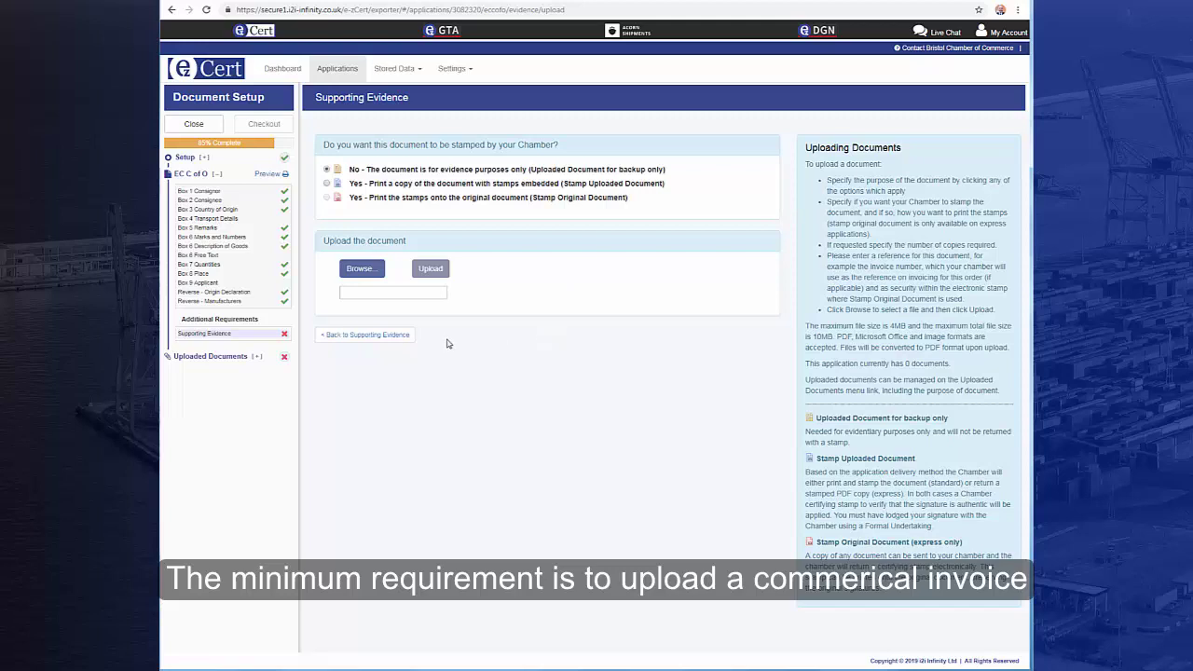
{"action": "left_click", "coordinate": [373, 276]}
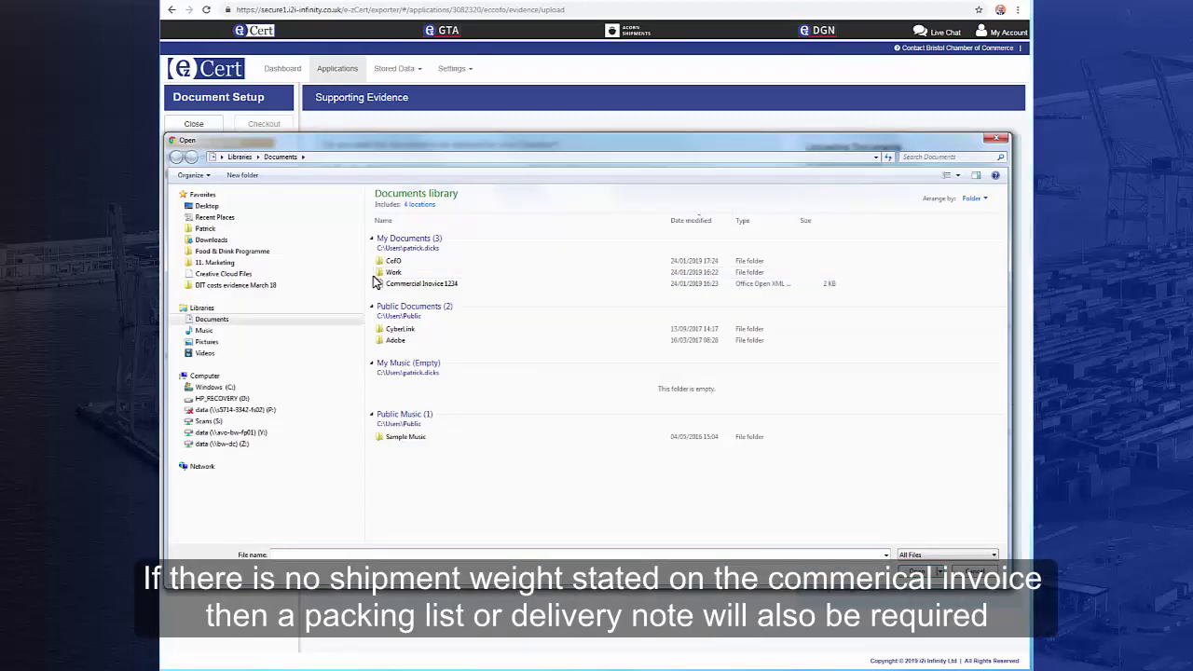
{"action": "left_click", "coordinate": [424, 282]}
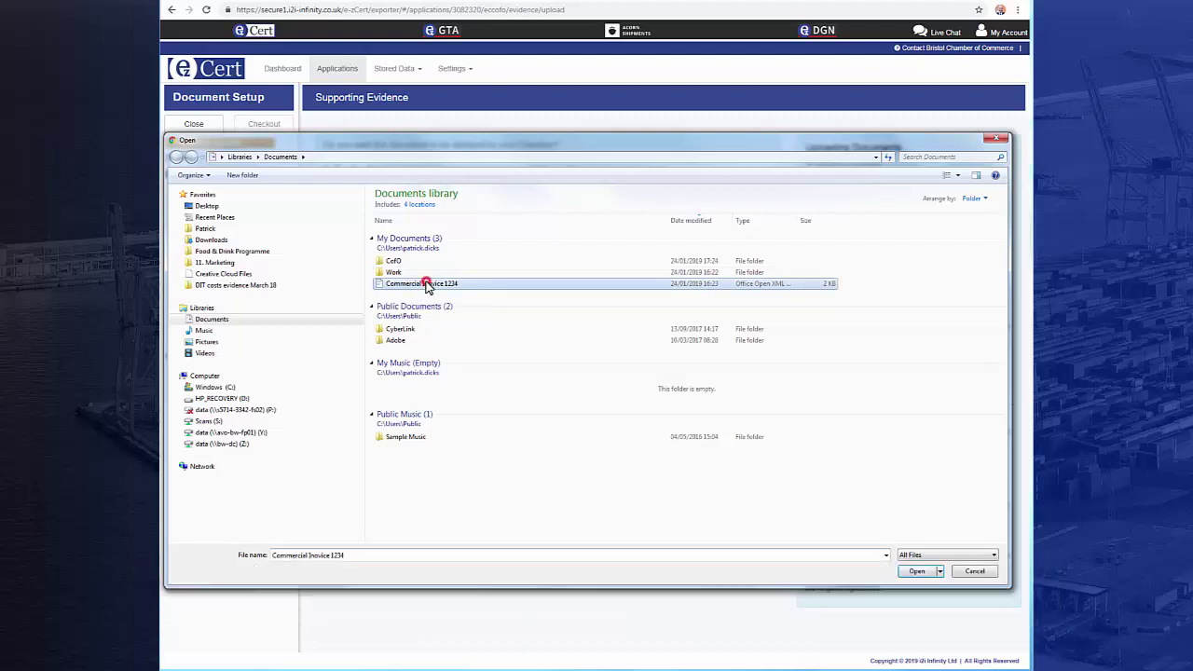
{"action": "left_click", "coordinate": [918, 571]}
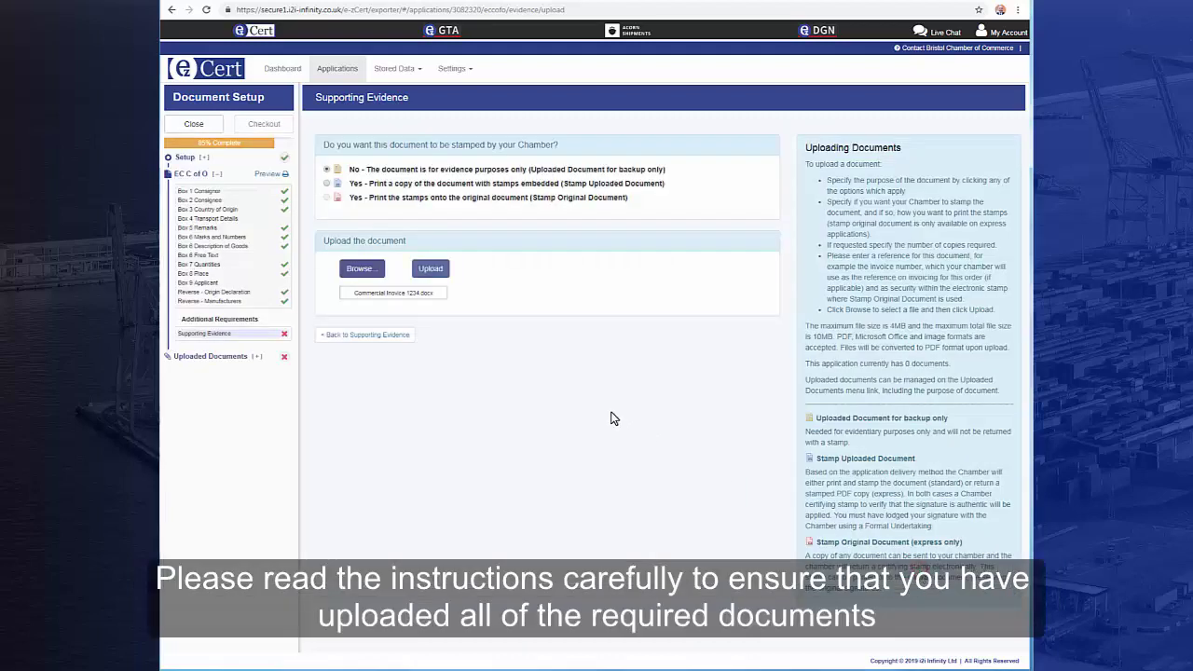
Upload the invoice, return to Supporting Evidence, and save the section.
{"action": "left_click", "coordinate": [438, 277]}
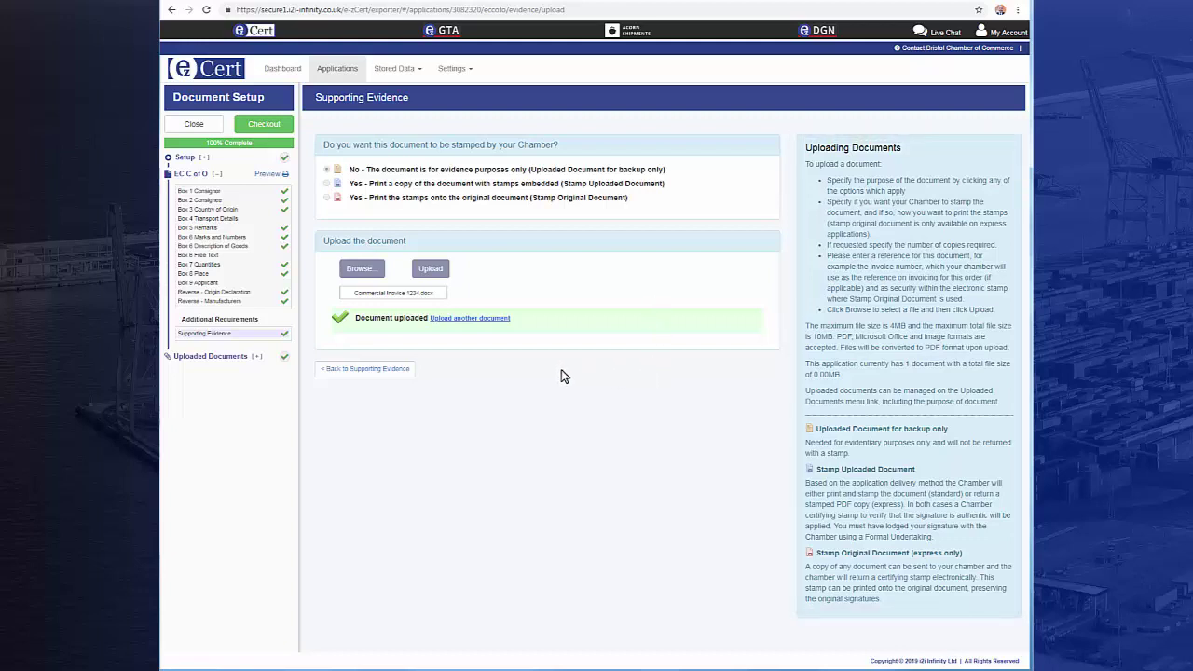
{"action": "left_click", "coordinate": [397, 370]}
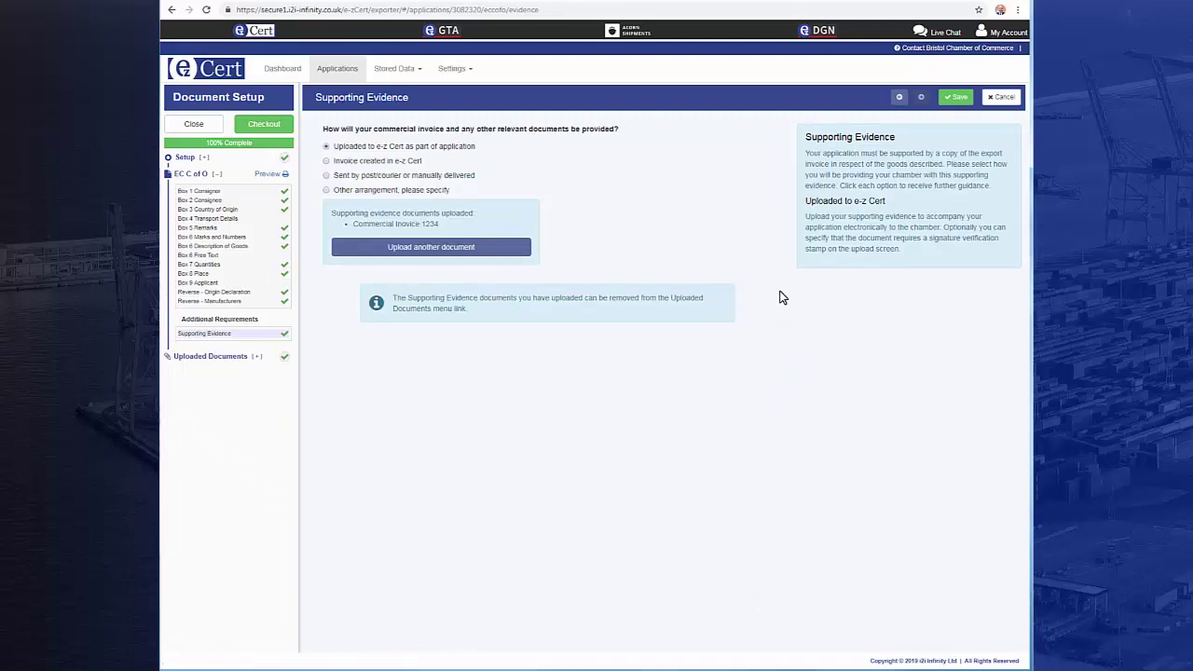
{"action": "left_click", "coordinate": [955, 98]}
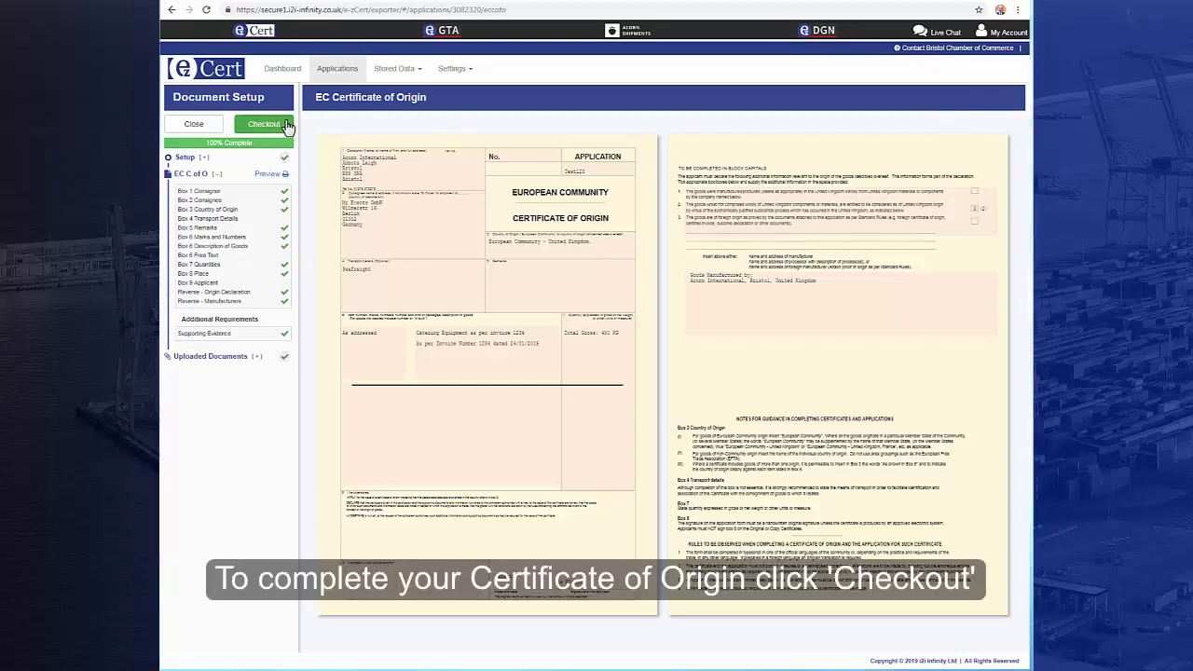
Check out with Standard delivery, returned by First Class Post.
{"action": "left_click", "coordinate": [287, 126]}
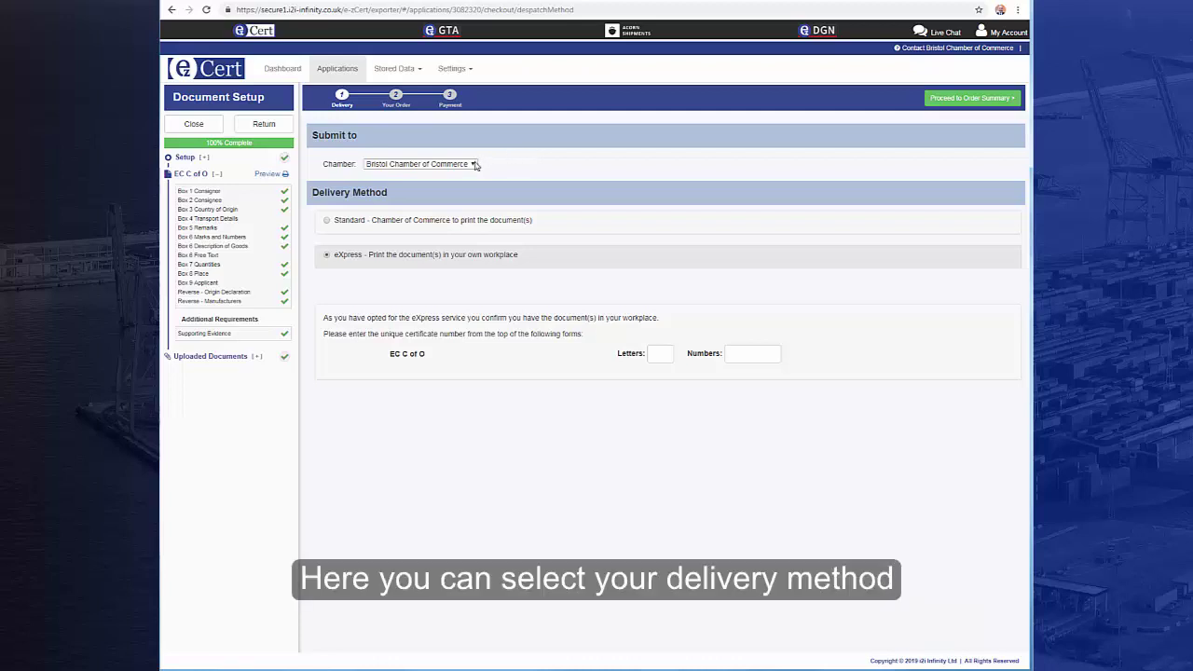
{"action": "left_click", "coordinate": [524, 224]}
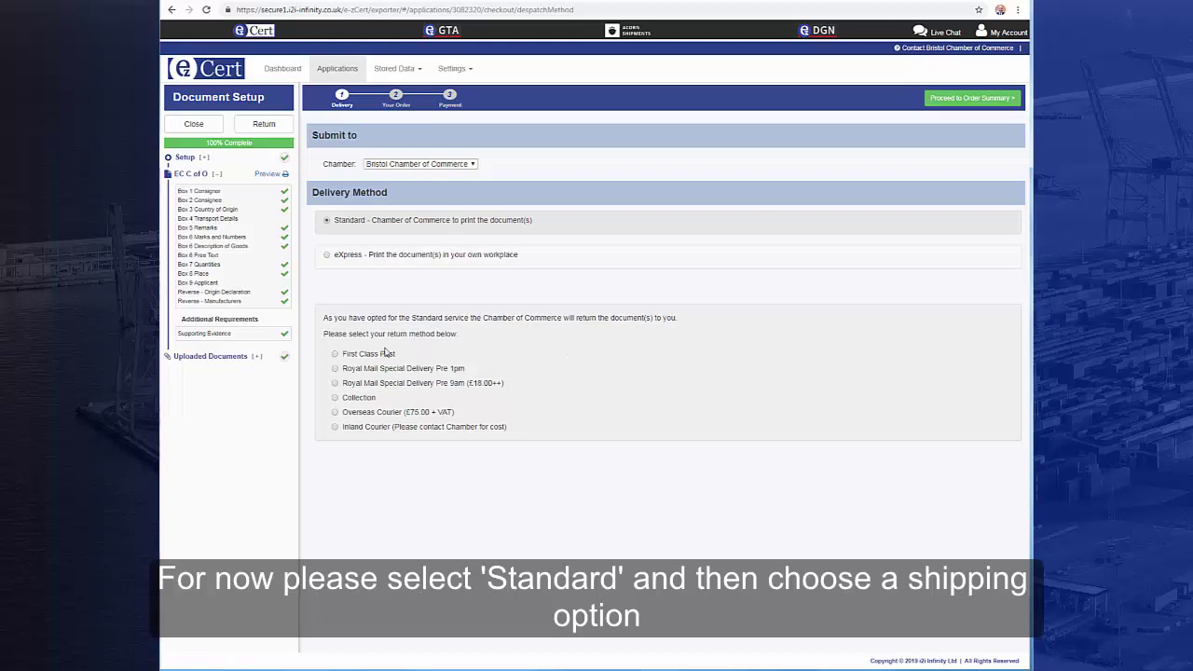
{"action": "left_click", "coordinate": [340, 354]}
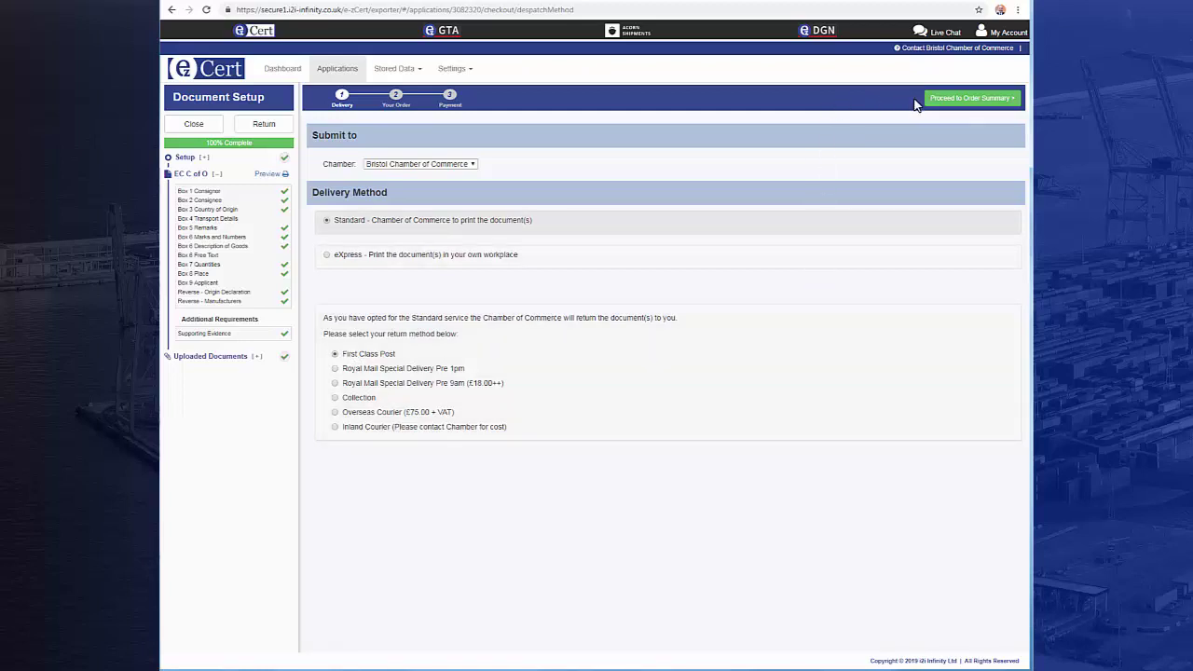
Pass through the Order Summary to the Payment Method page.
{"action": "left_click", "coordinate": [944, 102]}
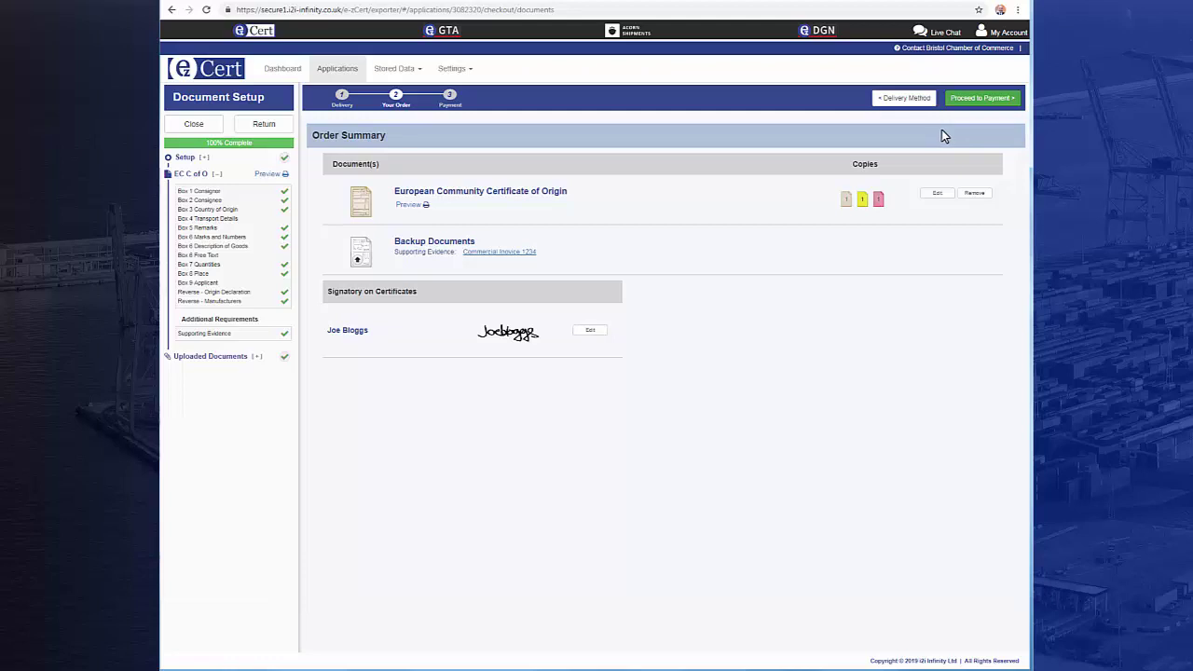
{"action": "left_click", "coordinate": [969, 105]}
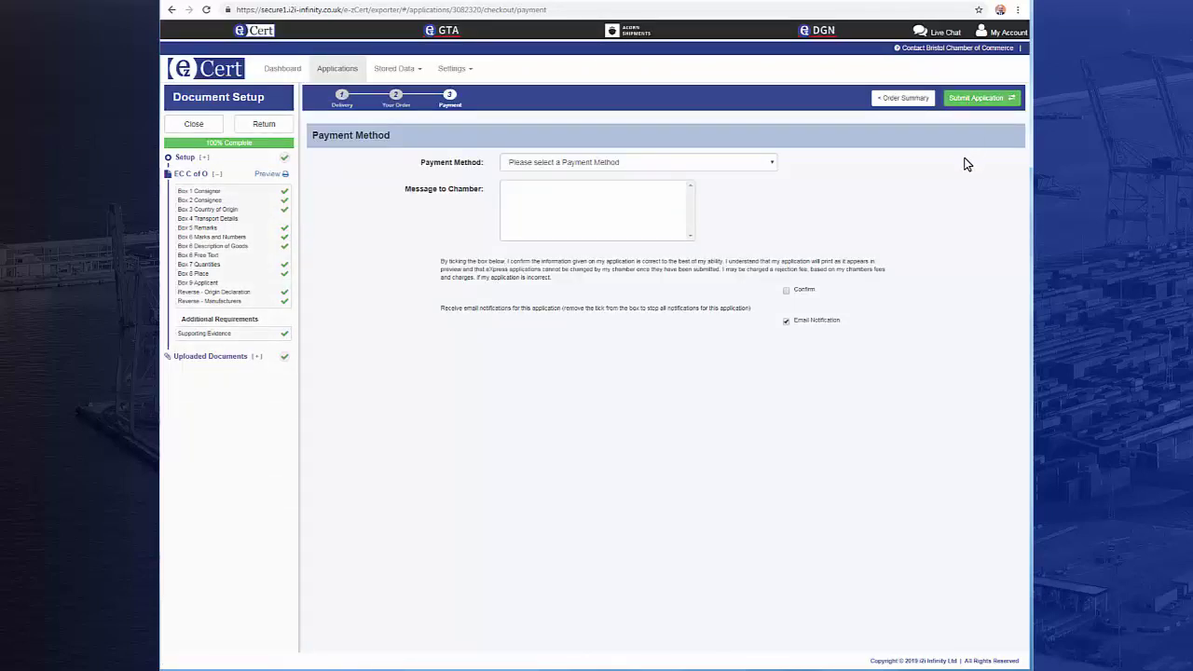
Choose Account payment, message the chamber 'This is a test please ignore', and tick Confirm.
{"action": "left_click", "coordinate": [775, 164]}
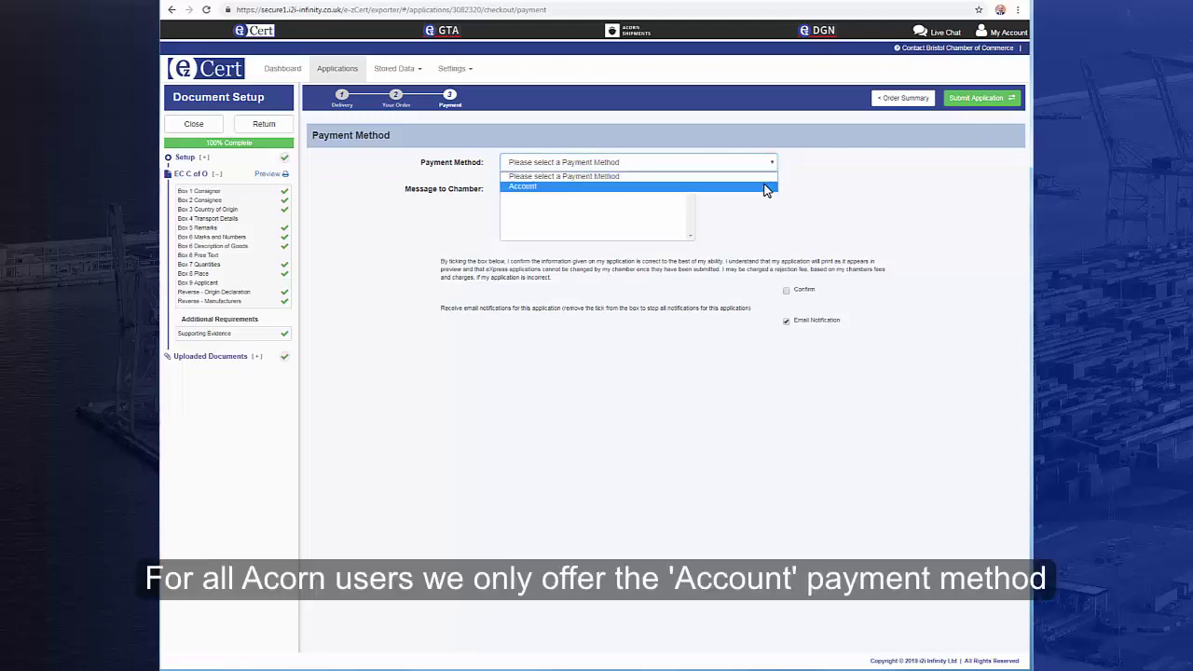
{"action": "left_click", "coordinate": [764, 186]}
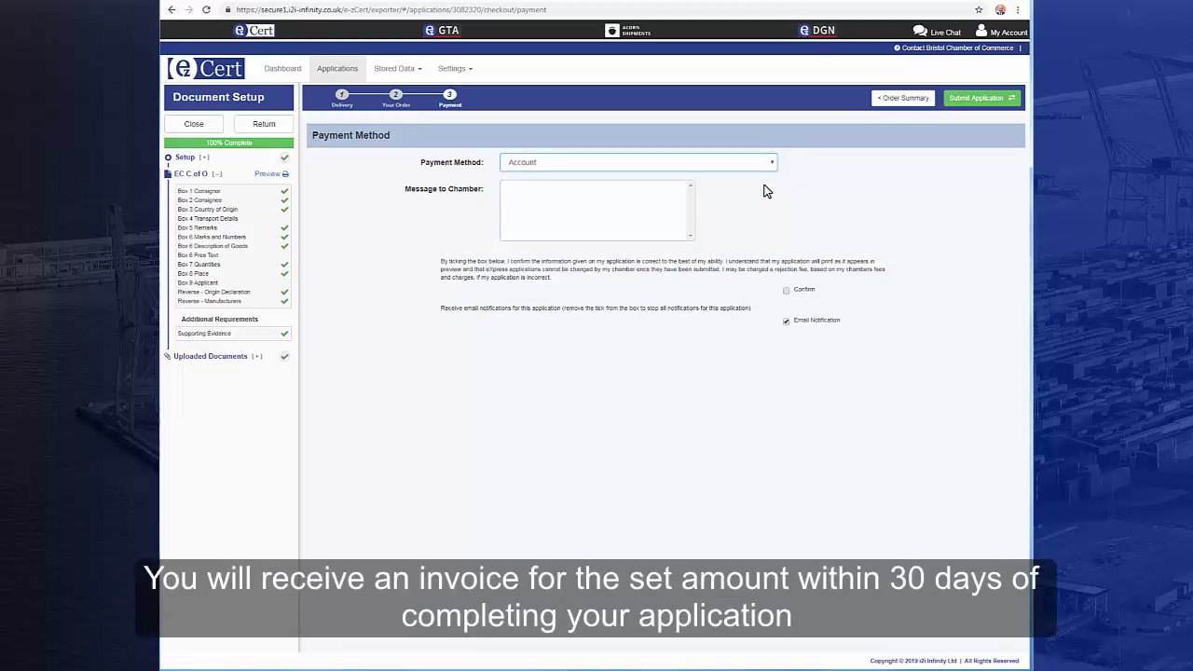
{"action": "left_click", "coordinate": [652, 192]}
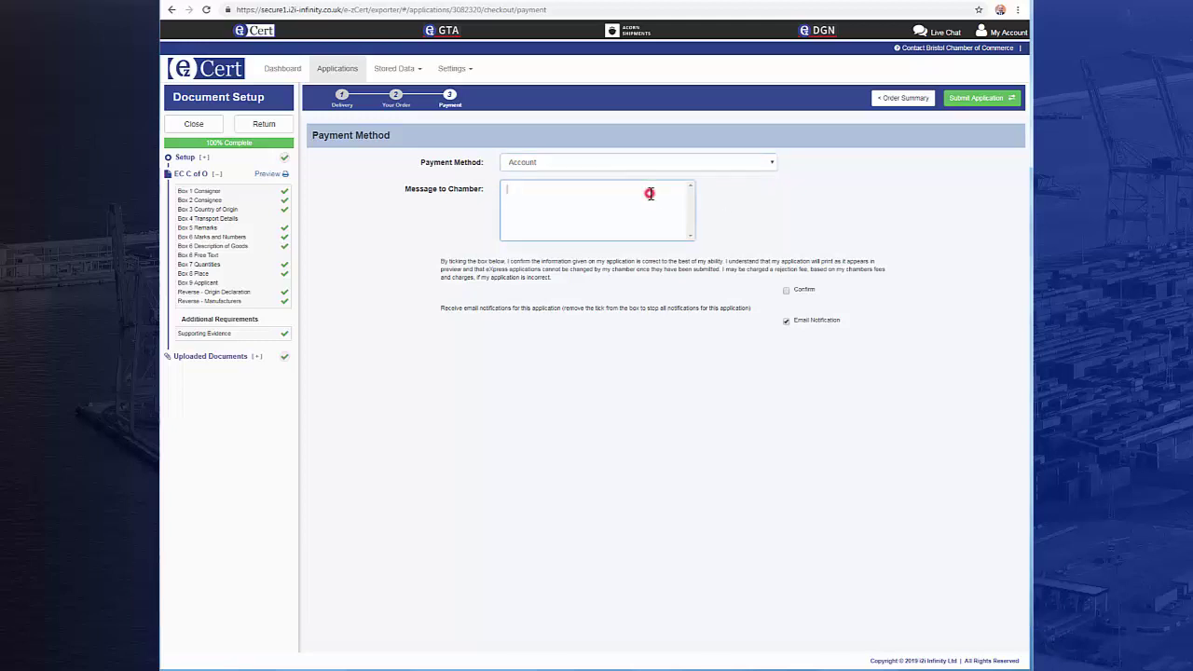
{"action": "type", "text": "This is a test please ignore"}
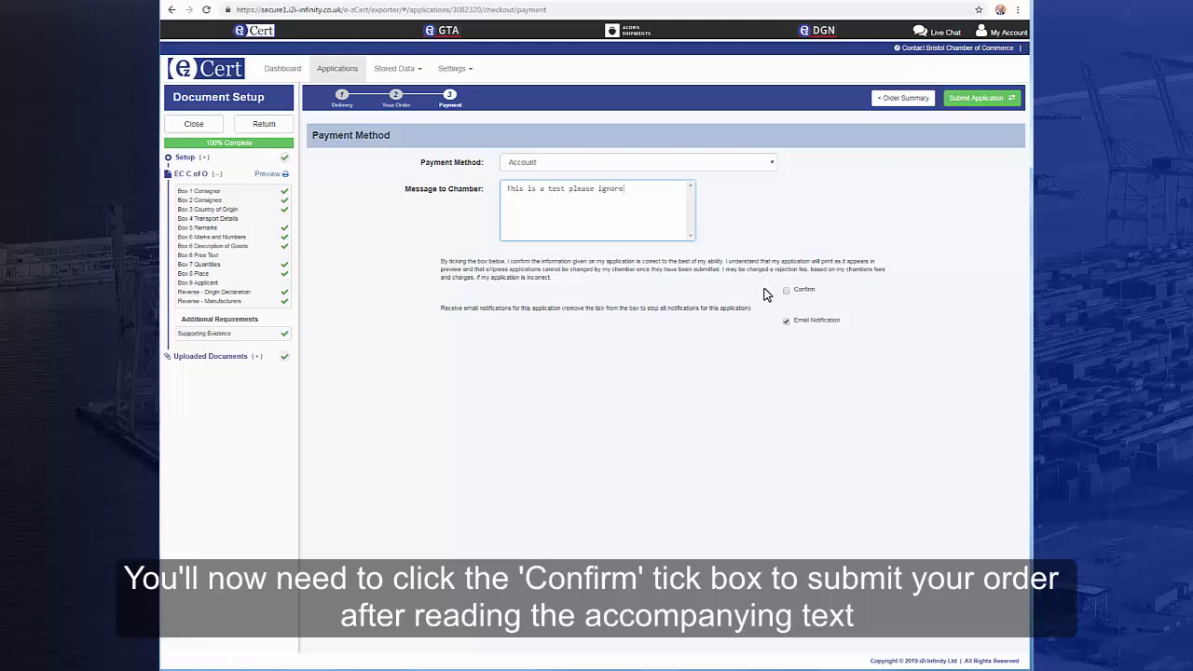
{"action": "left_click", "coordinate": [786, 291]}
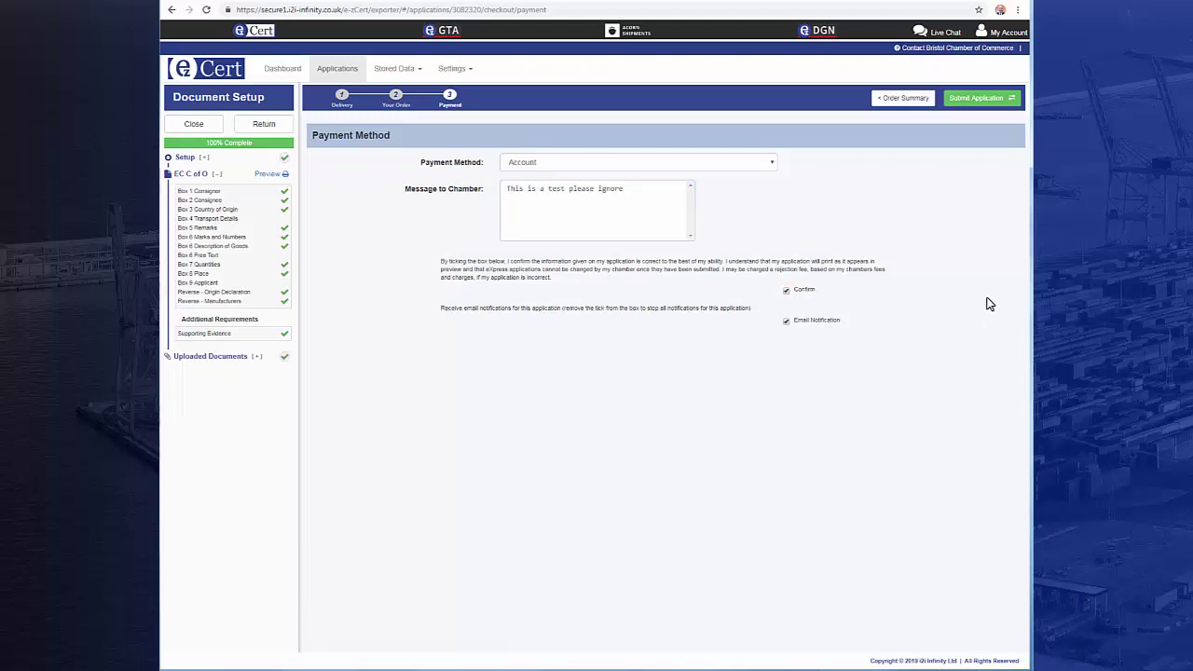
Submit the application to Bristol Chamber of Commerce, then return to the Dashboard.
{"action": "left_click", "coordinate": [983, 104]}
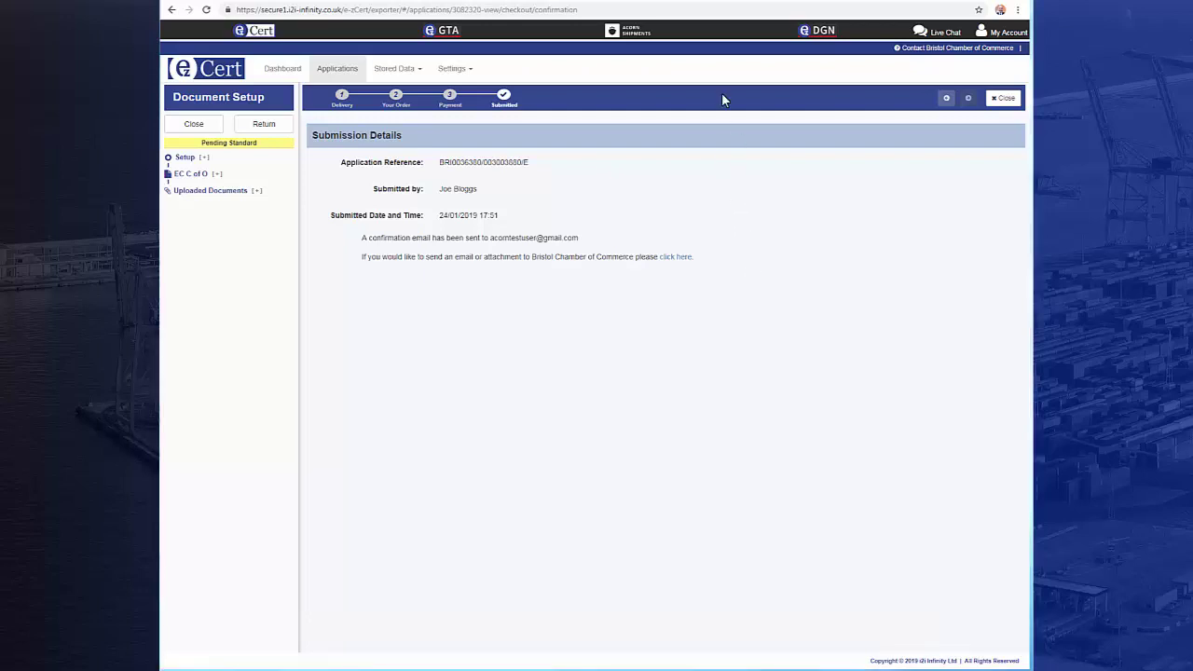
{"action": "left_click", "coordinate": [279, 75]}
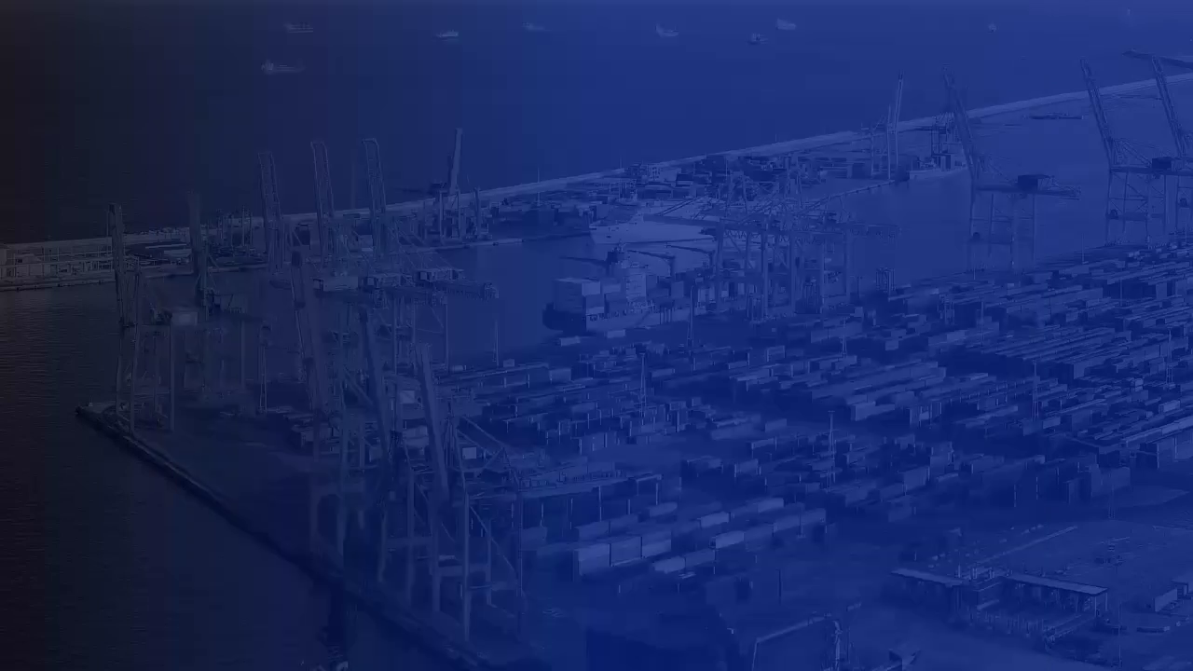